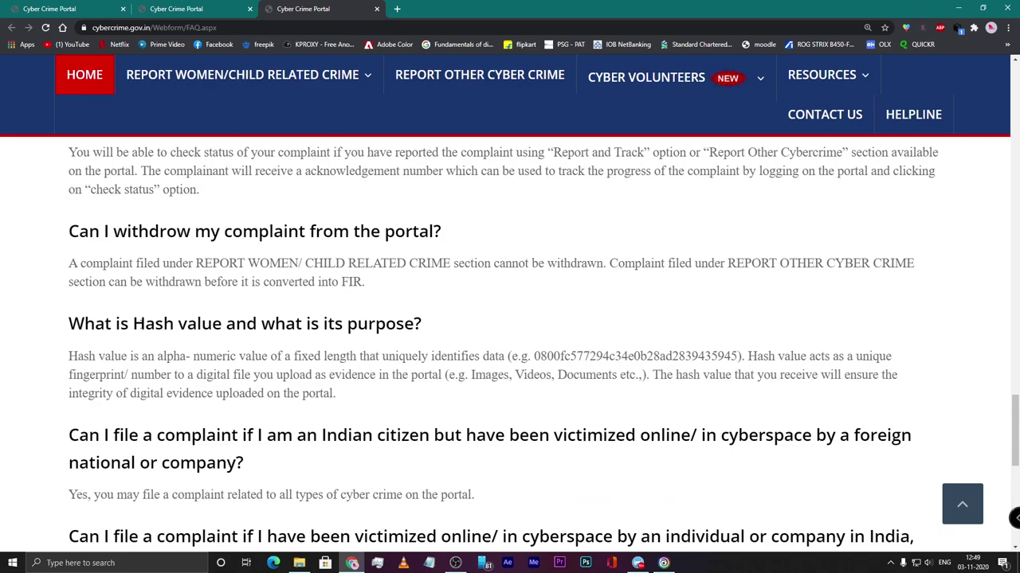
Read the FAQ answers on hash values and on complaints involving foreign nationals, foreign companies or non-citizens of India.
{"action": "left_click_drag", "start_coordinate": [535, 356], "coordinate": [742, 358]}
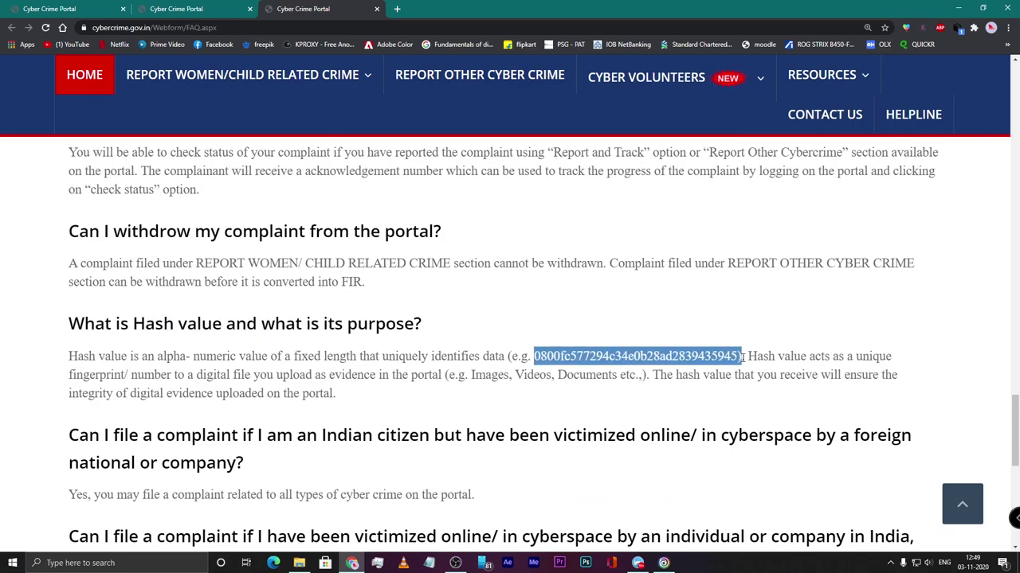
{"action": "left_click", "coordinate": [556, 357]}
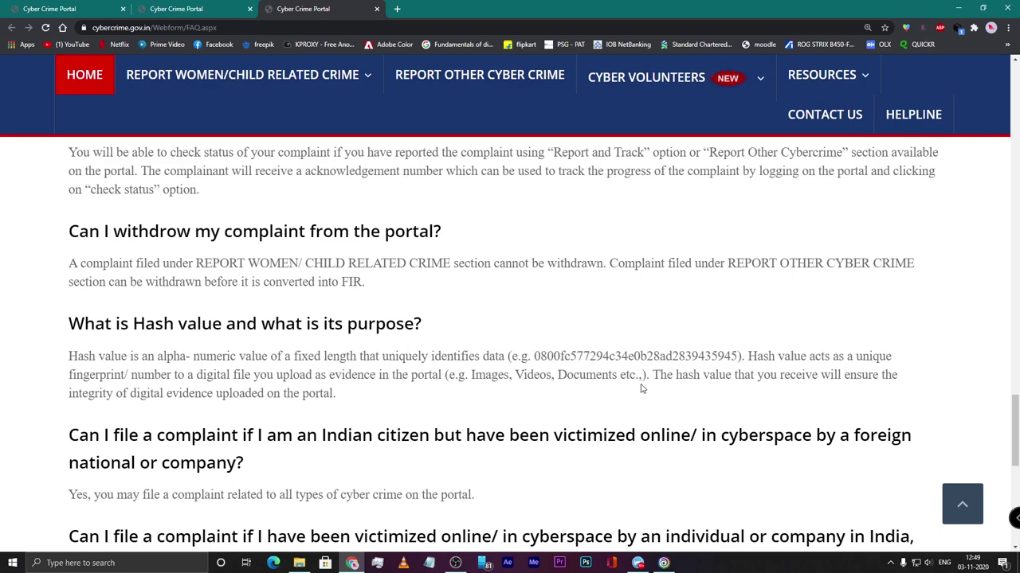
{"action": "scroll", "coordinate": [641, 388], "scroll_direction": "down", "scroll_amount": 1}
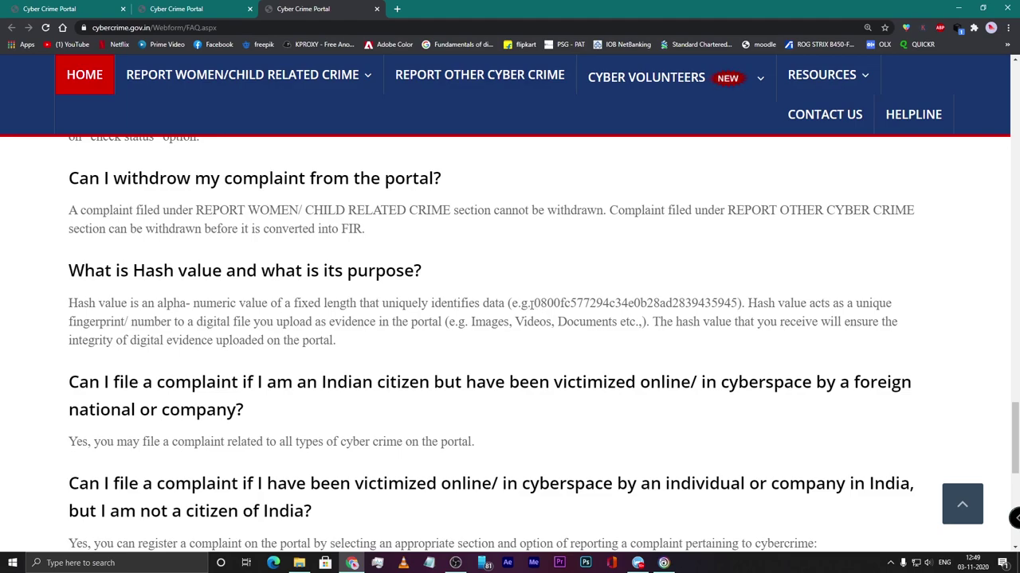
{"action": "left_click_drag", "start_coordinate": [533, 302], "coordinate": [623, 303]}
{"action": "left_click", "coordinate": [623, 304]}
{"action": "scroll", "coordinate": [164, 325], "scroll_direction": "down", "scroll_amount": 1}
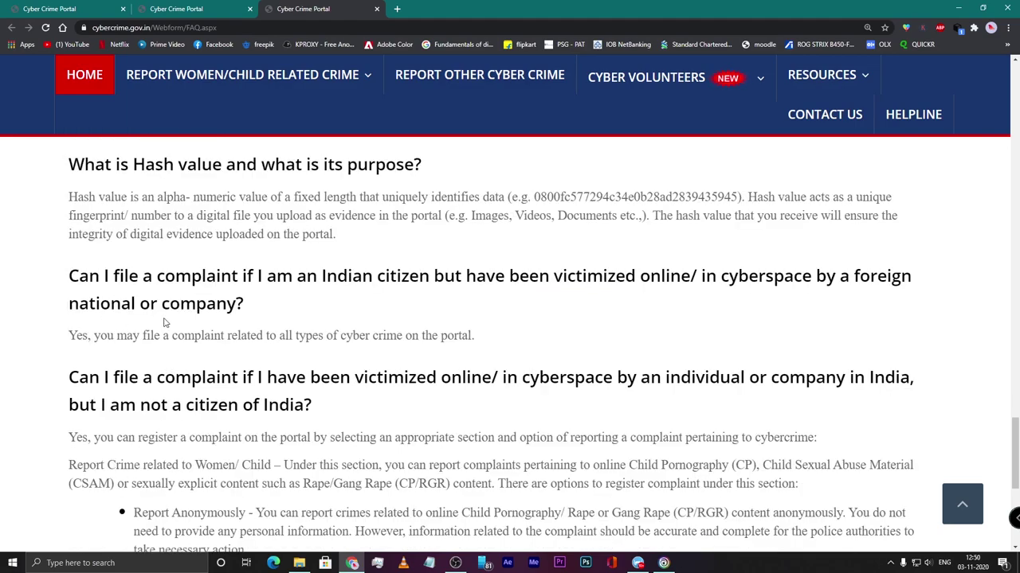
{"action": "scroll", "coordinate": [266, 325], "scroll_direction": "down", "scroll_amount": 1}
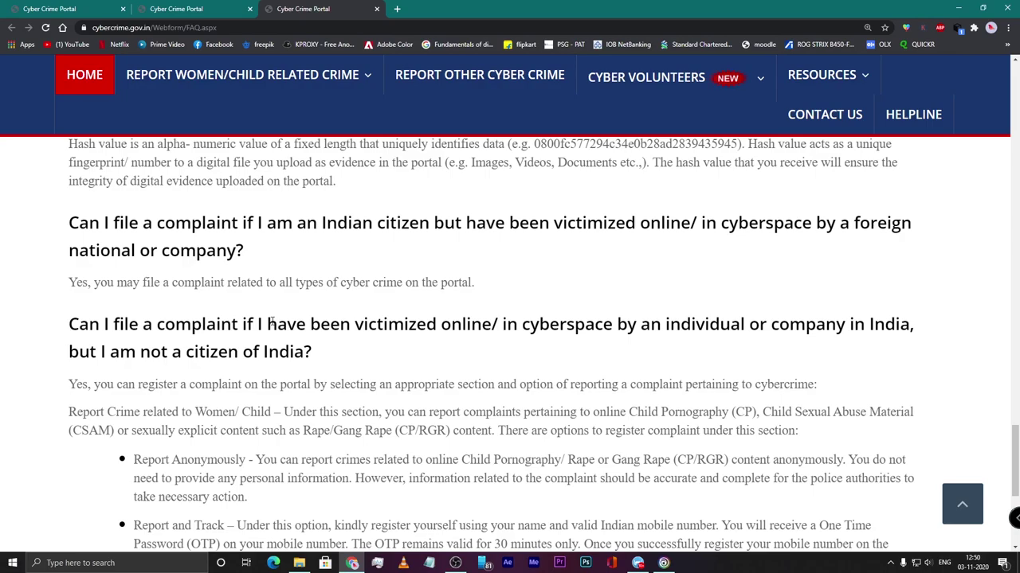
{"action": "scroll", "coordinate": [272, 322], "scroll_direction": "down", "scroll_amount": 1}
{"action": "scroll", "coordinate": [271, 321], "scroll_direction": "down", "scroll_amount": 3}
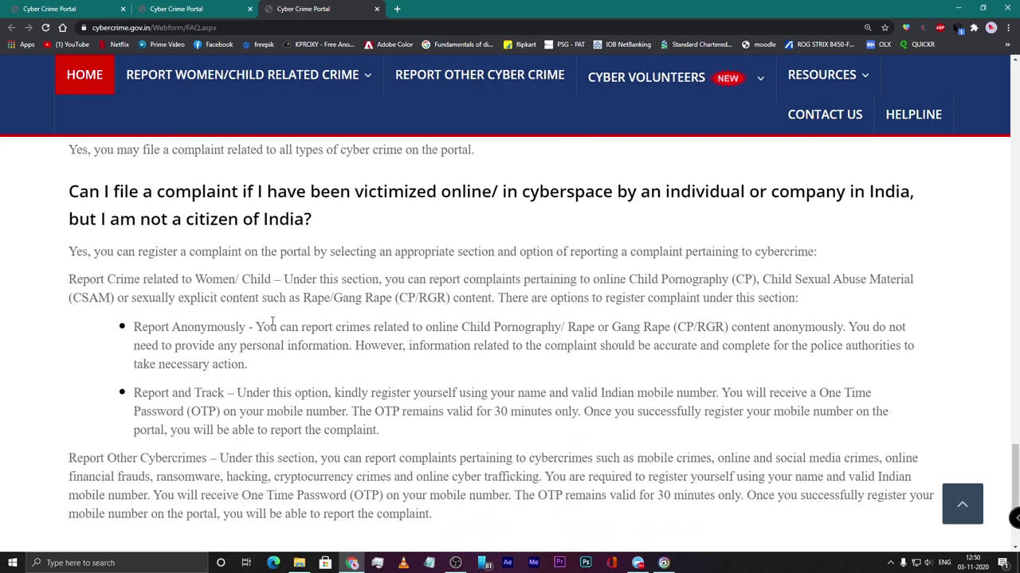
{"action": "scroll", "coordinate": [275, 311], "scroll_direction": "up", "scroll_amount": 4}
{"action": "scroll", "coordinate": [275, 310], "scroll_direction": "up", "scroll_amount": 3}
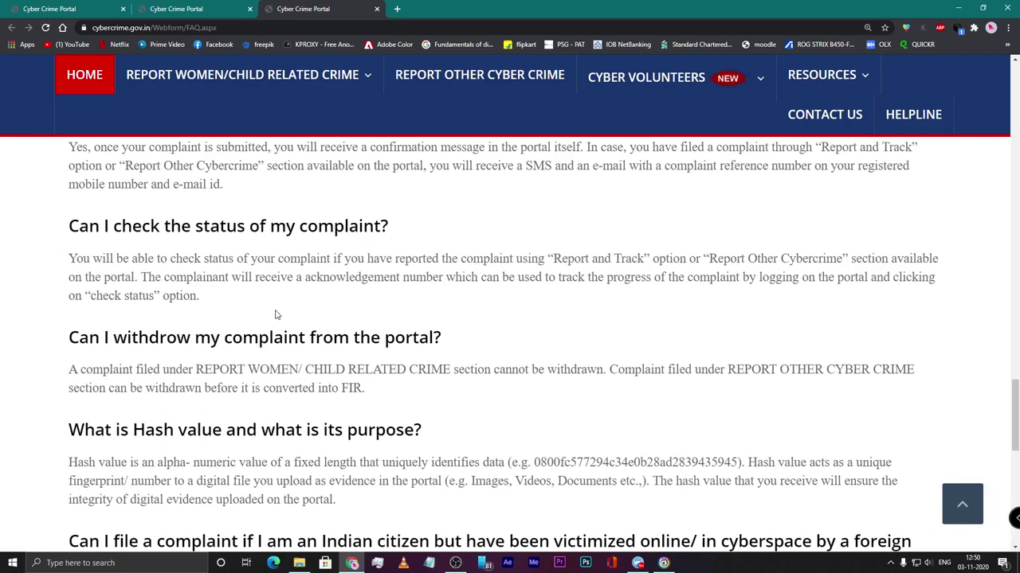
Reset the page zoom to default and open the Register as a Volunteer page for Cyber Volunteers.
{"action": "key", "text": "ctrl+0"}
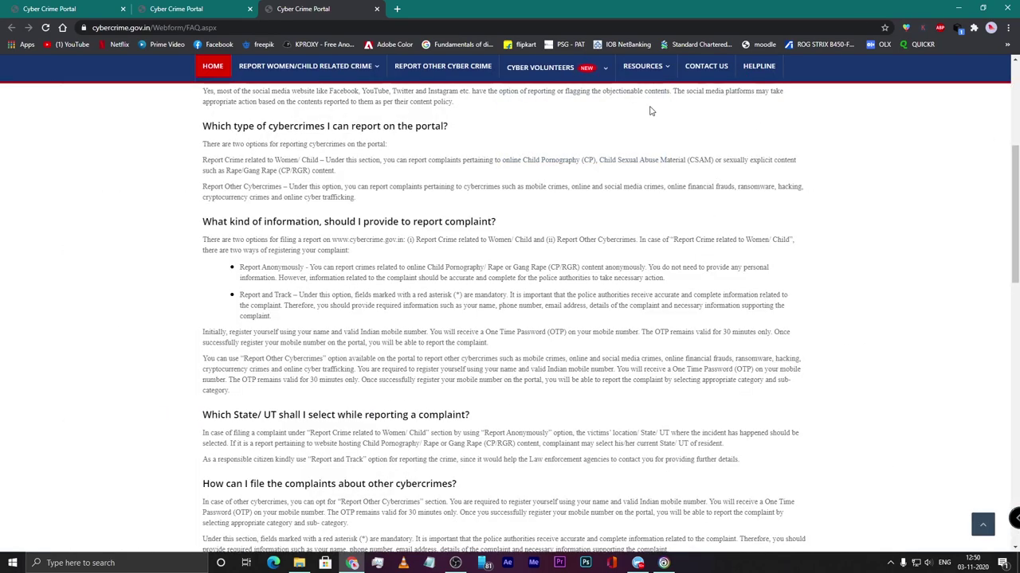
{"action": "mouse_move", "coordinate": [562, 68]}
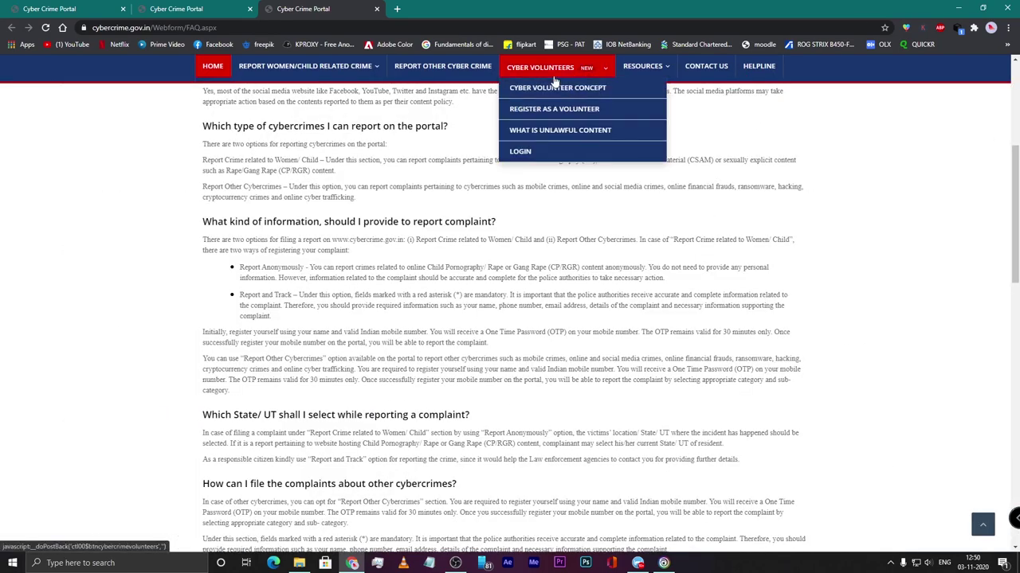
{"action": "left_click", "coordinate": [582, 112]}
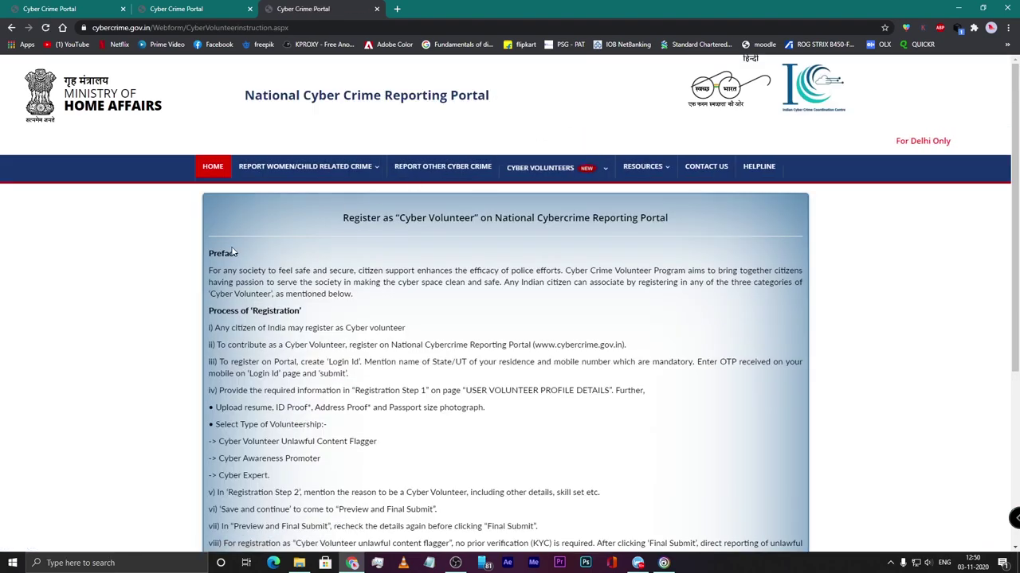
Review the volunteer registration process with its ID and residence proof requirements, and proceed to register.
{"action": "scroll", "coordinate": [203, 283], "scroll_direction": "down", "scroll_amount": 2}
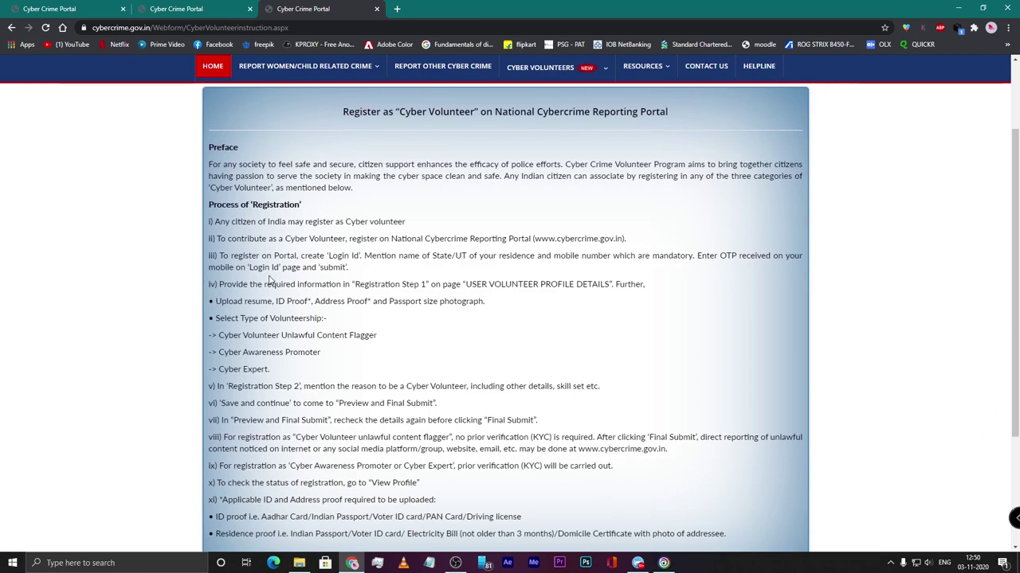
{"action": "scroll", "coordinate": [454, 307], "scroll_direction": "down", "scroll_amount": 2}
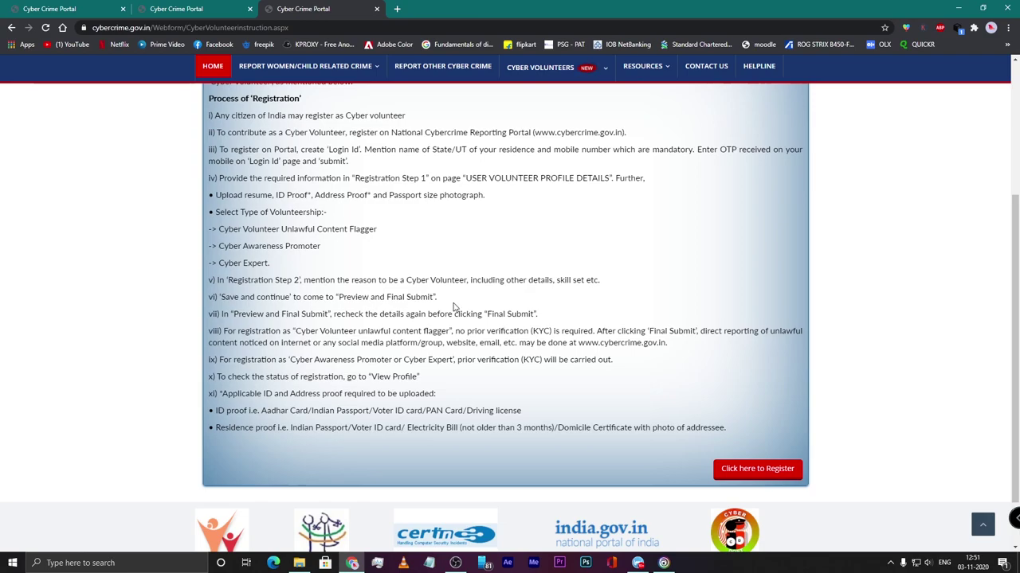
{"action": "left_click_drag", "start_coordinate": [262, 411], "coordinate": [407, 414]}
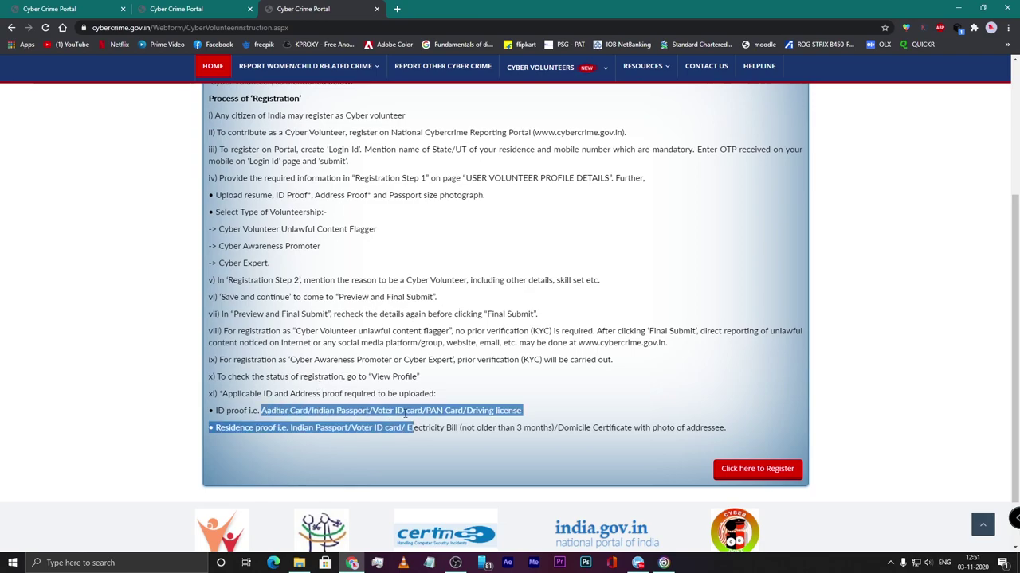
{"action": "left_click", "coordinate": [416, 427]}
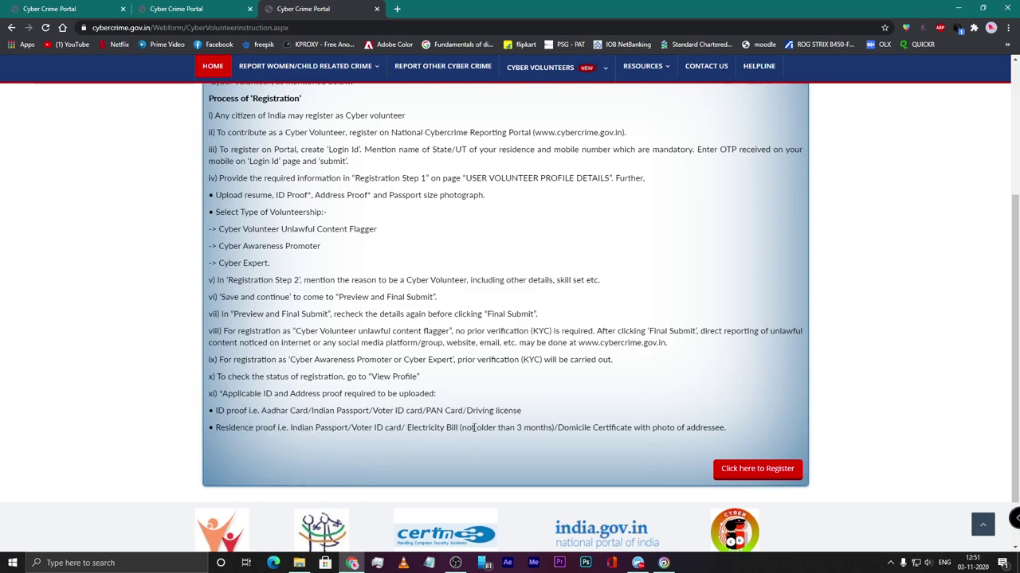
{"action": "scroll", "coordinate": [705, 397], "scroll_direction": "down", "scroll_amount": 1}
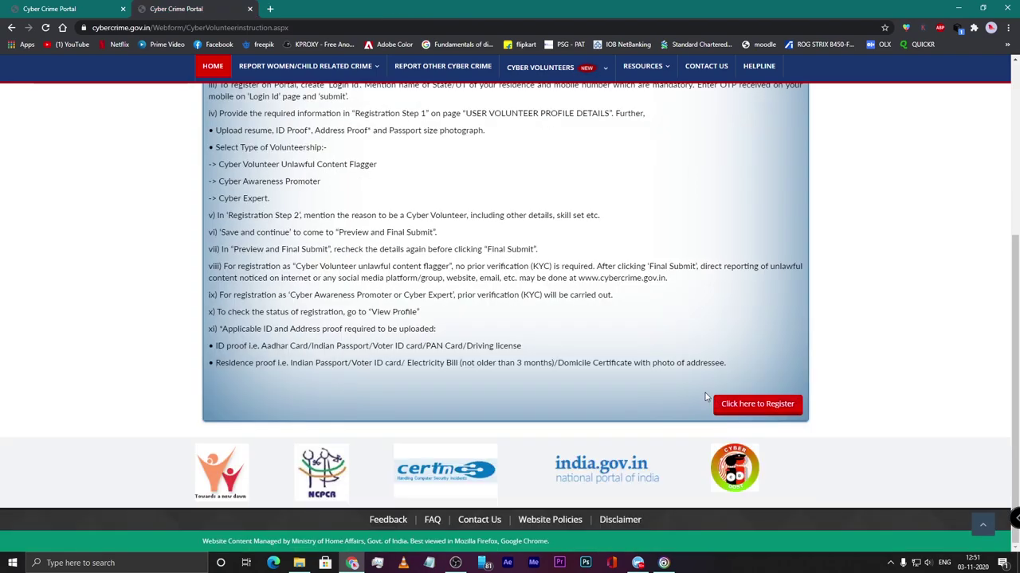
{"action": "left_click", "coordinate": [758, 405]}
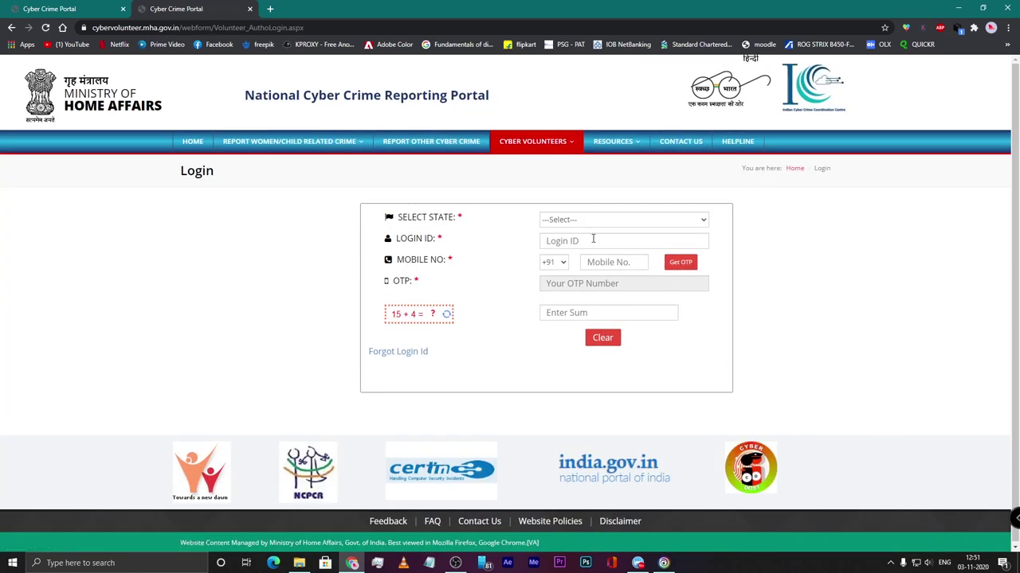
Select TAMIL NADU as the state, fill in the login ID and mobile number, and request an OTP.
{"action": "left_click", "coordinate": [570, 222]}
{"action": "key", "text": "t"}
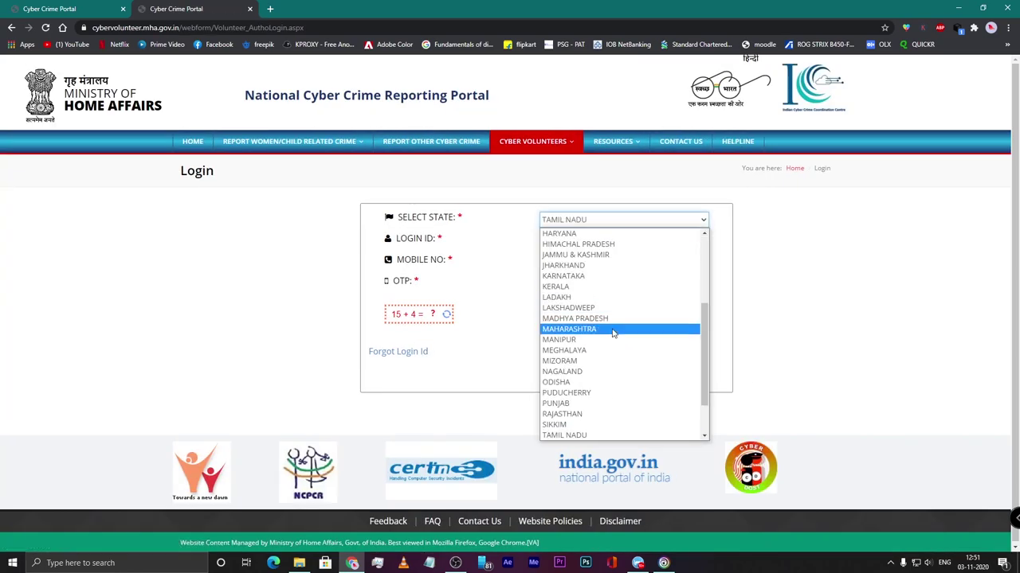
{"action": "left_click", "coordinate": [582, 436]}
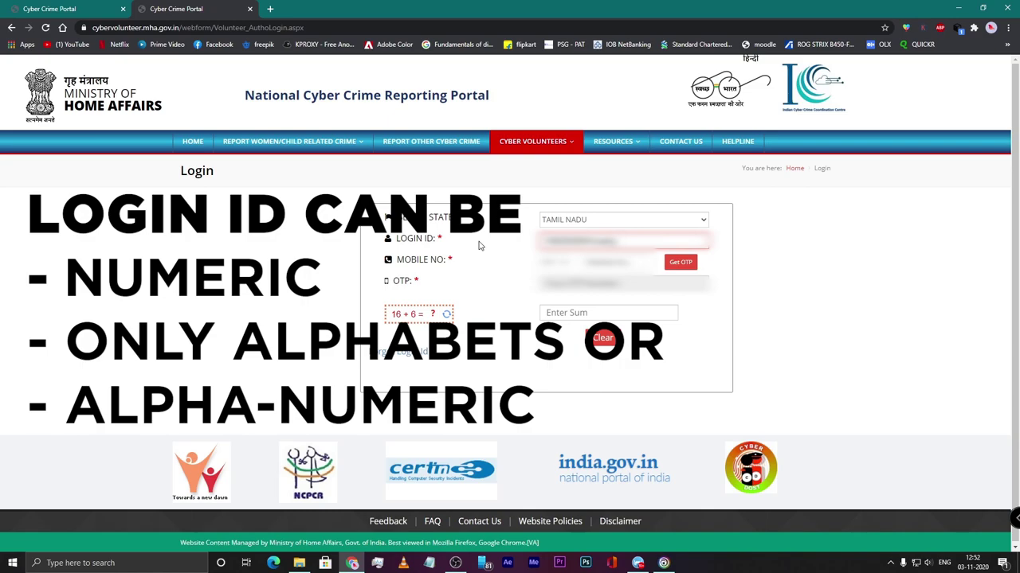
{"action": "left_click", "coordinate": [587, 264]}
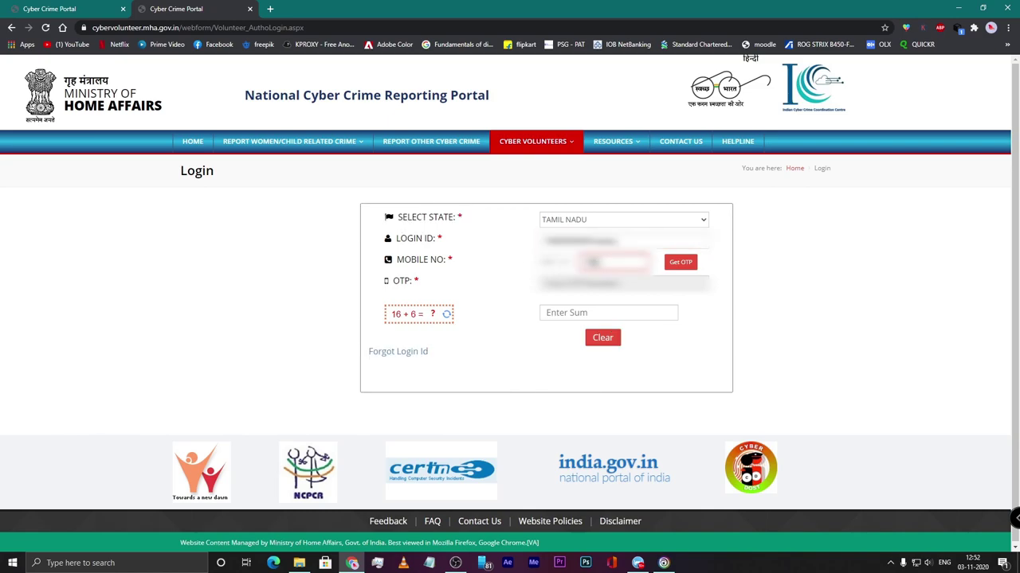
{"action": "left_click", "coordinate": [680, 263]}
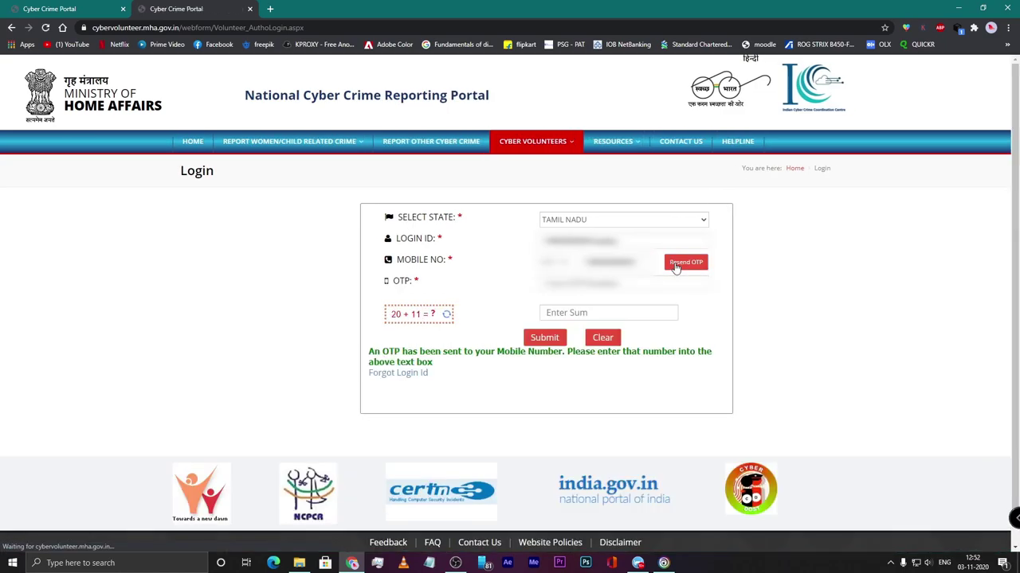
Enter the received OTP, answer the captcha sum with 31, and submit the login form.
{"action": "left_click", "coordinate": [589, 284]}
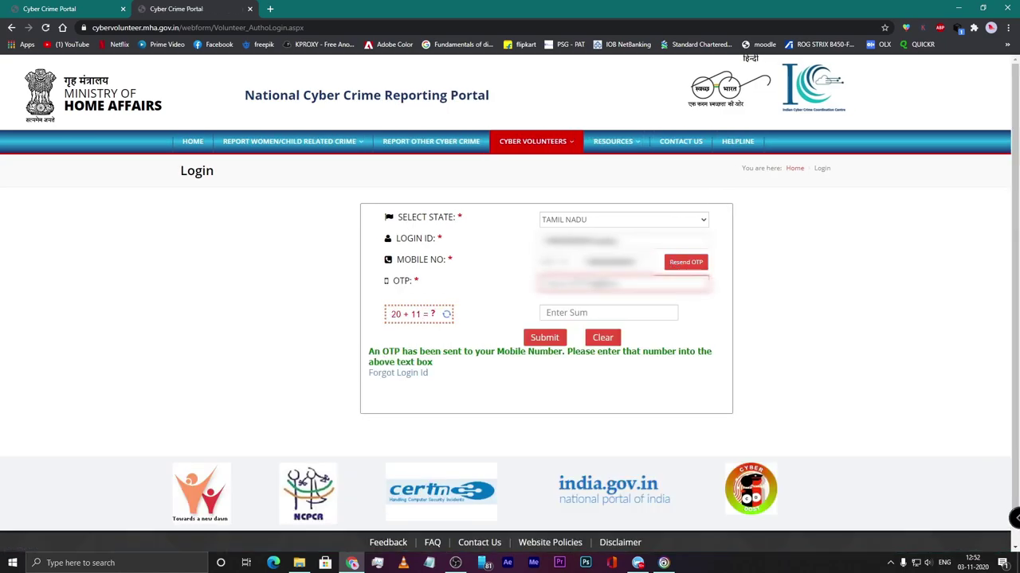
{"action": "left_click", "coordinate": [563, 313]}
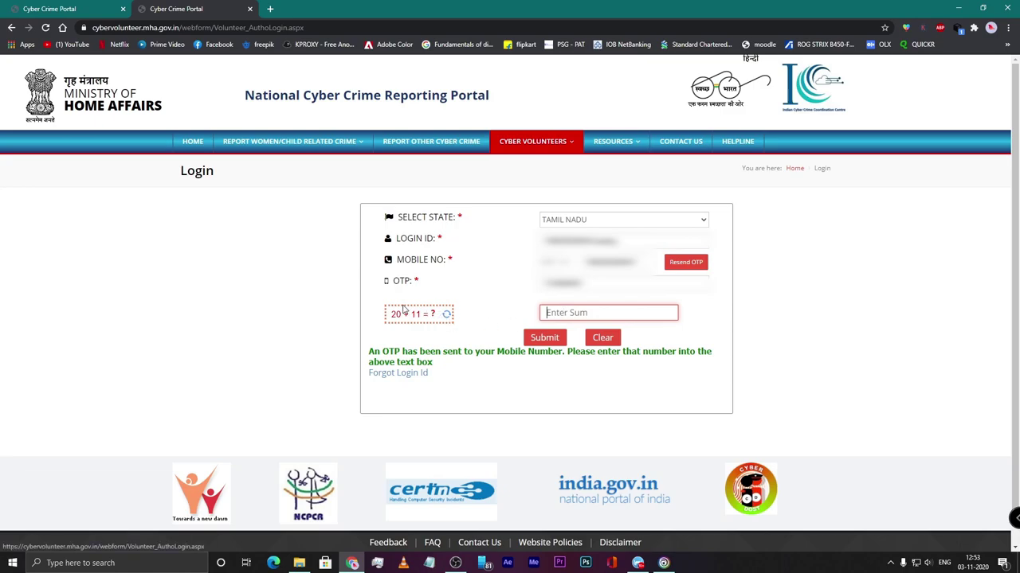
{"action": "type", "text": "31"}
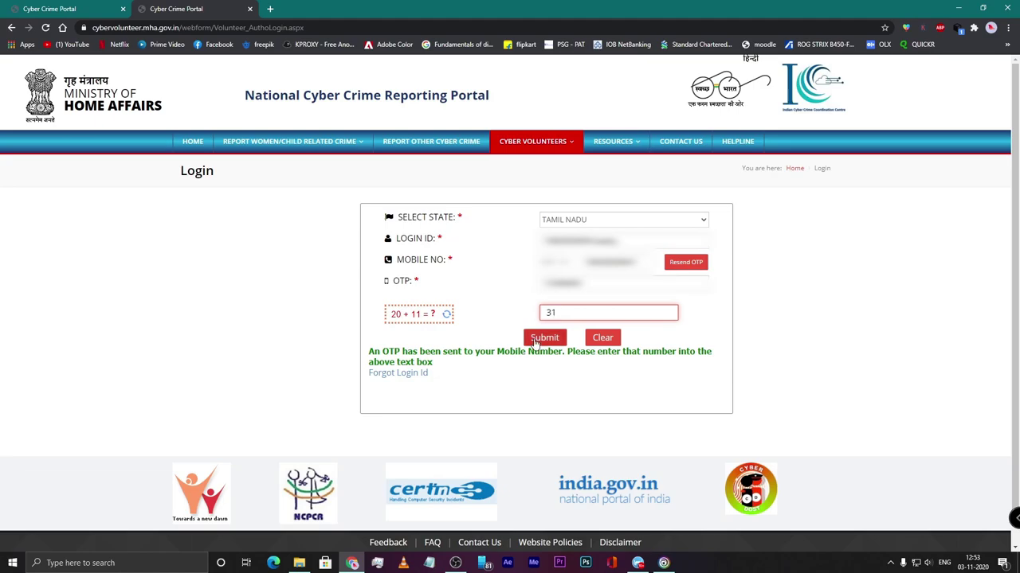
{"action": "left_click", "coordinate": [544, 337]}
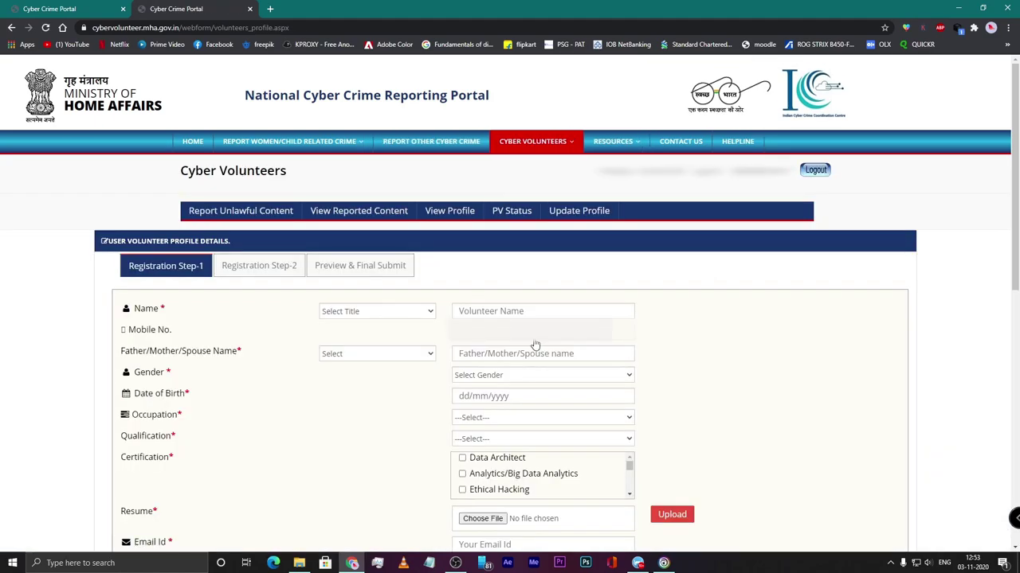
Look over the Registration Step-1 fields, set the title to Mr. and enter the volunteer's full name.
{"action": "scroll", "coordinate": [265, 240], "scroll_direction": "down", "scroll_amount": 1}
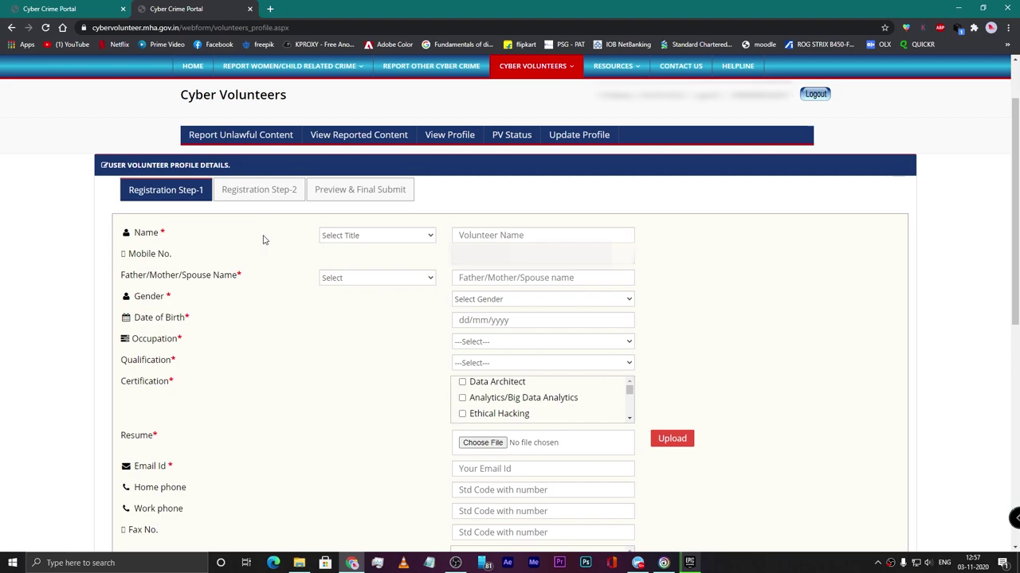
{"action": "scroll", "coordinate": [264, 239], "scroll_direction": "down", "scroll_amount": 2}
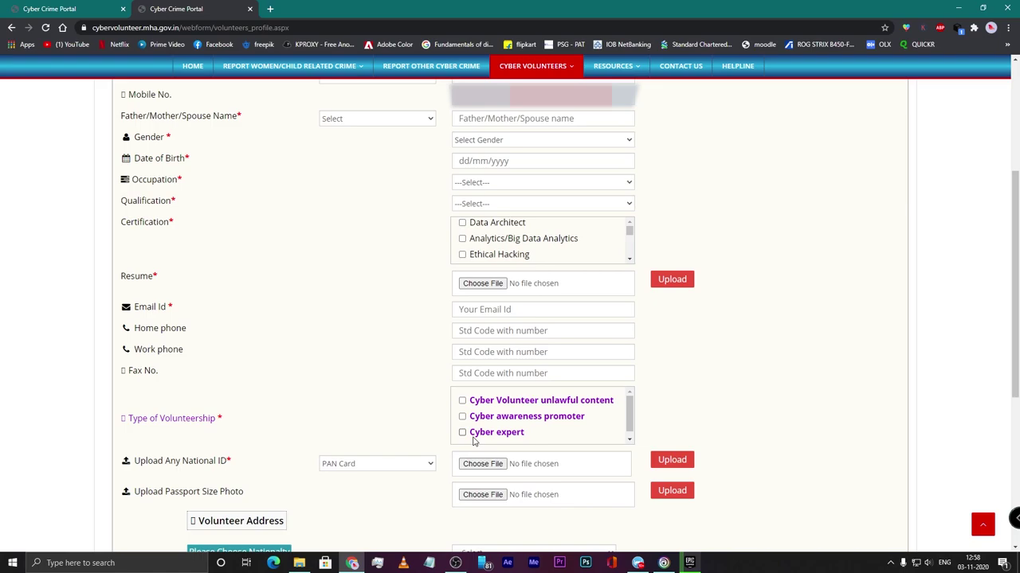
{"action": "scroll", "coordinate": [474, 442], "scroll_direction": "up", "scroll_amount": 3}
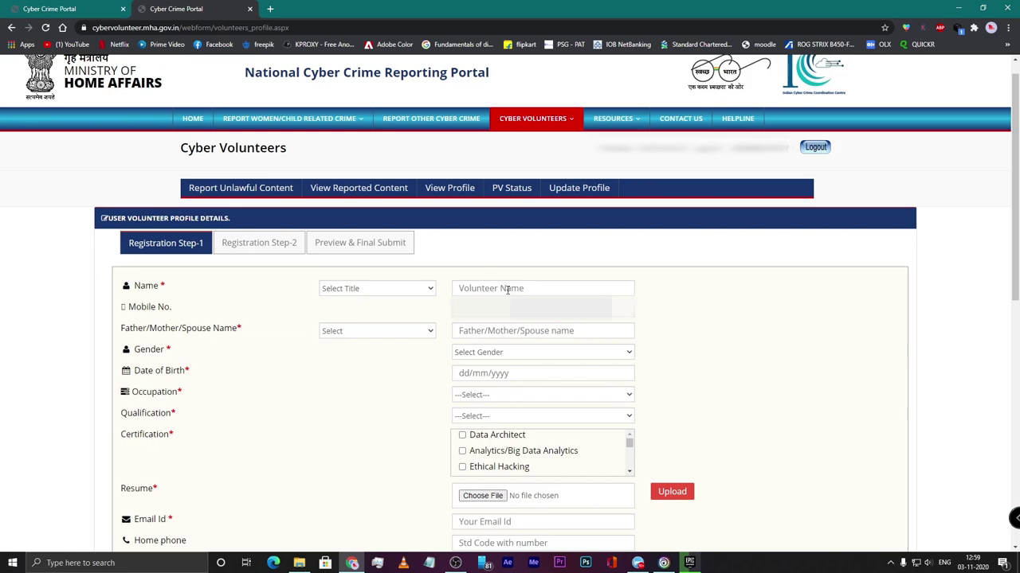
{"action": "left_click", "coordinate": [508, 289]}
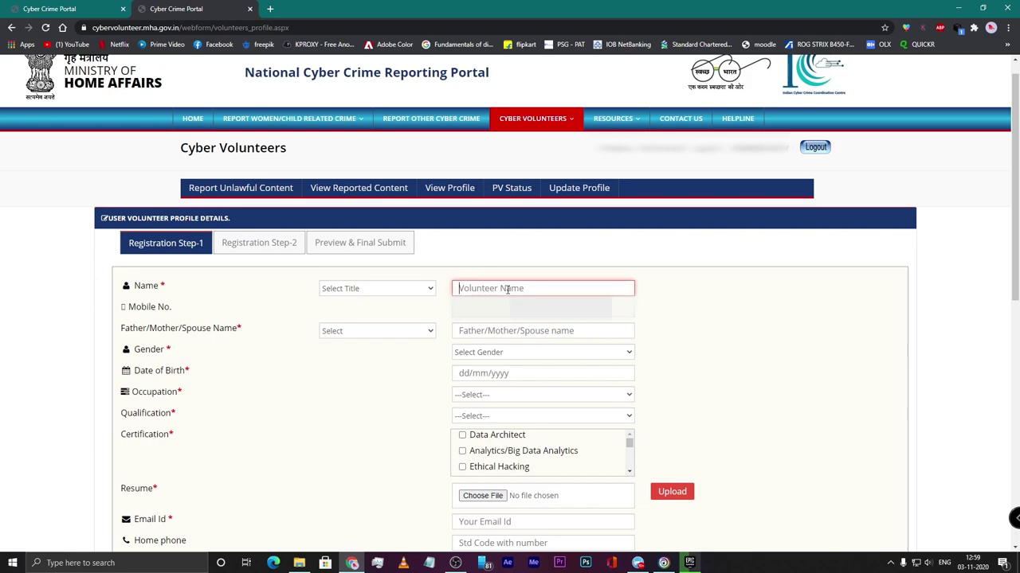
{"action": "left_click", "coordinate": [411, 290]}
{"action": "left_click", "coordinate": [406, 314]}
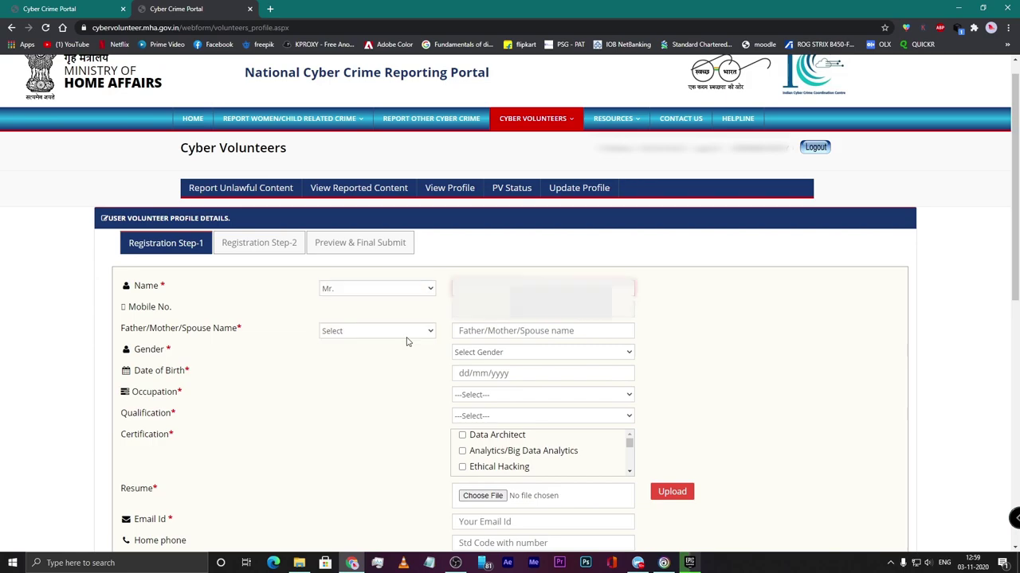
Choose Father as the relation and fill in the father's name, the gender and the date of birth.
{"action": "left_click", "coordinate": [409, 334]}
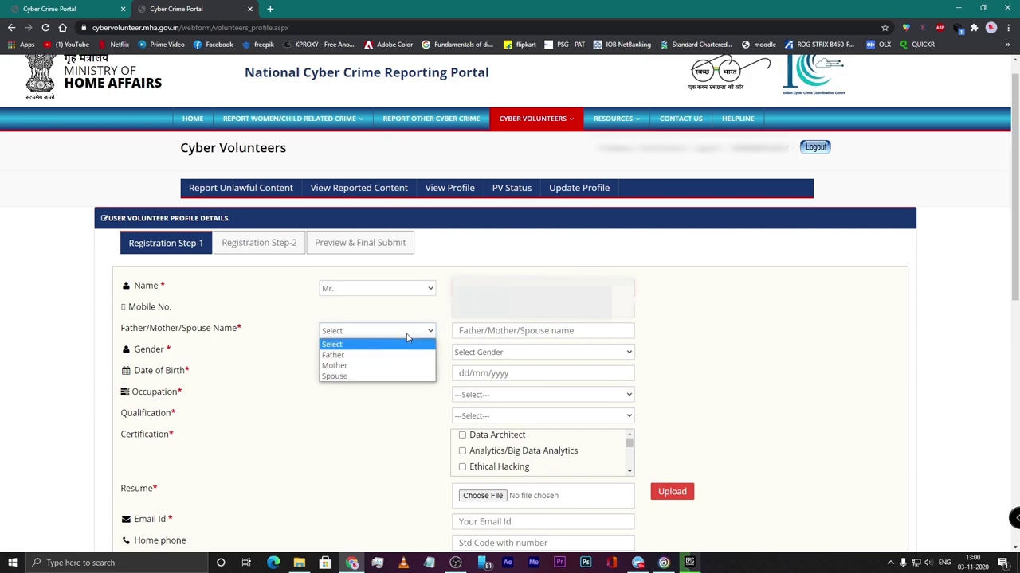
{"action": "left_click", "coordinate": [350, 354]}
{"action": "scroll", "coordinate": [351, 354], "scroll_direction": "down", "scroll_amount": 2}
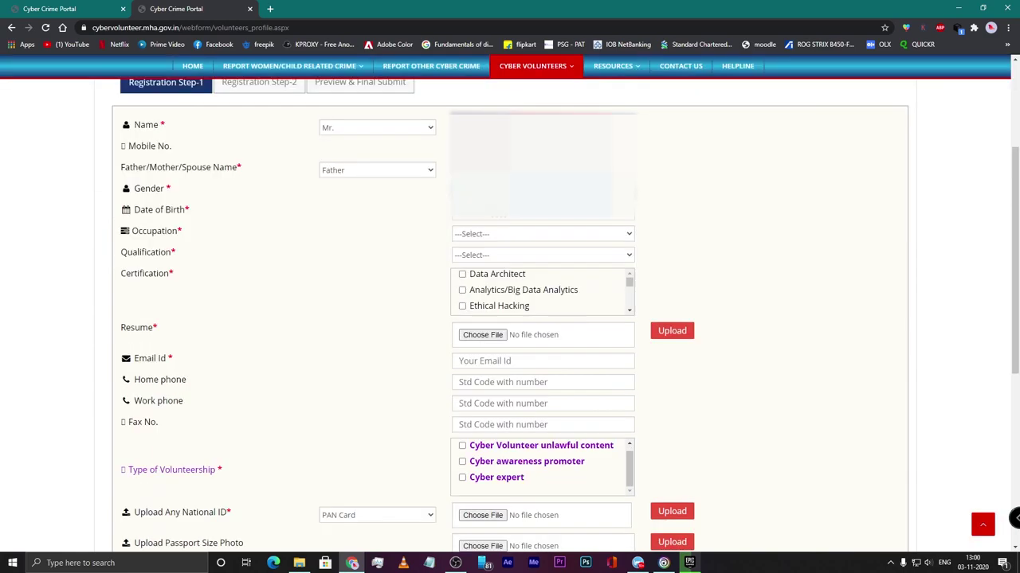
{"action": "left_click", "coordinate": [527, 217]}
Set the occupation to Engineer and the qualification to Graduate.
{"action": "left_click", "coordinate": [501, 233]}
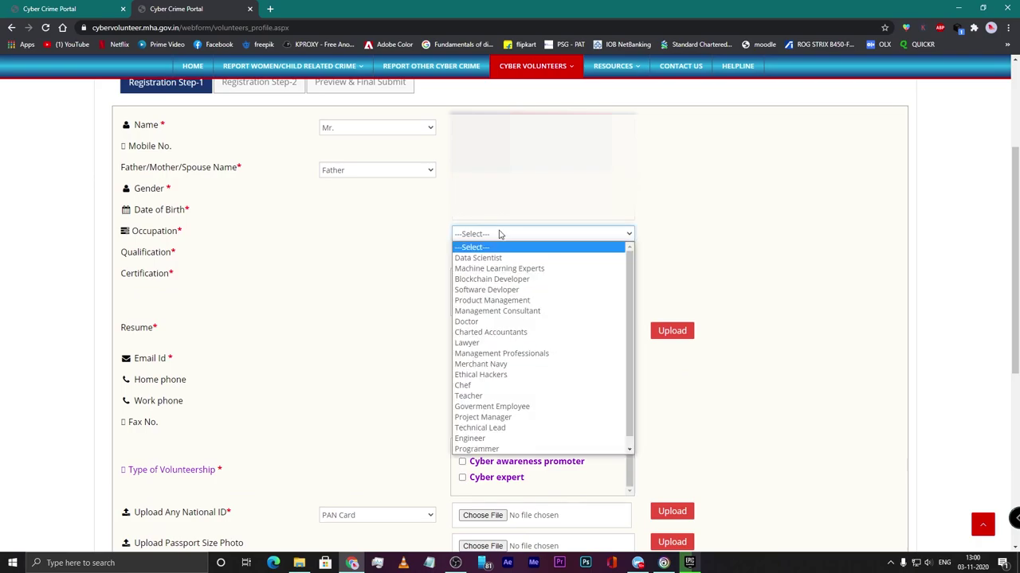
{"action": "scroll", "coordinate": [495, 297], "scroll_direction": "down", "scroll_amount": 1}
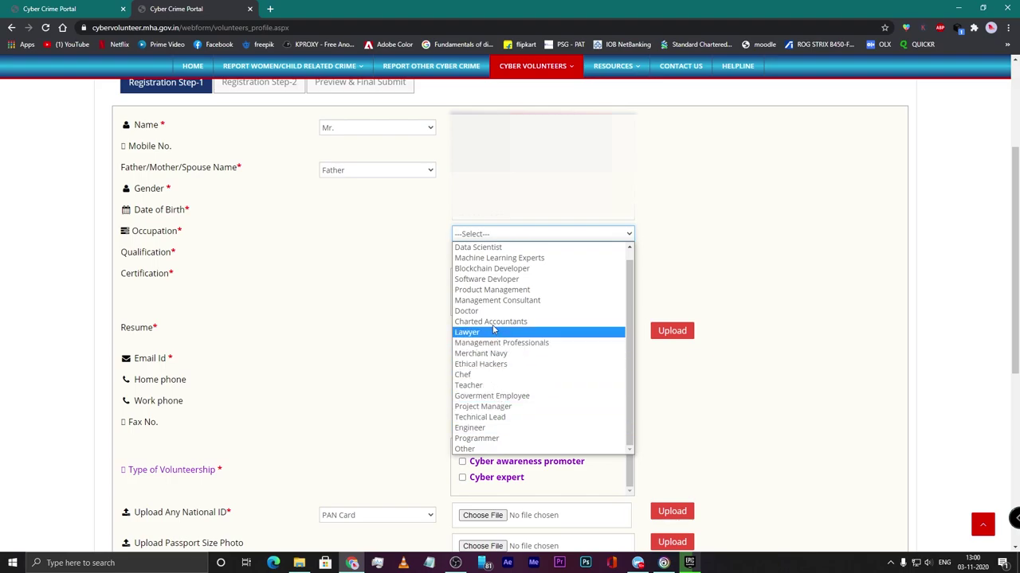
{"action": "scroll", "coordinate": [490, 318], "scroll_direction": "up", "scroll_amount": 1}
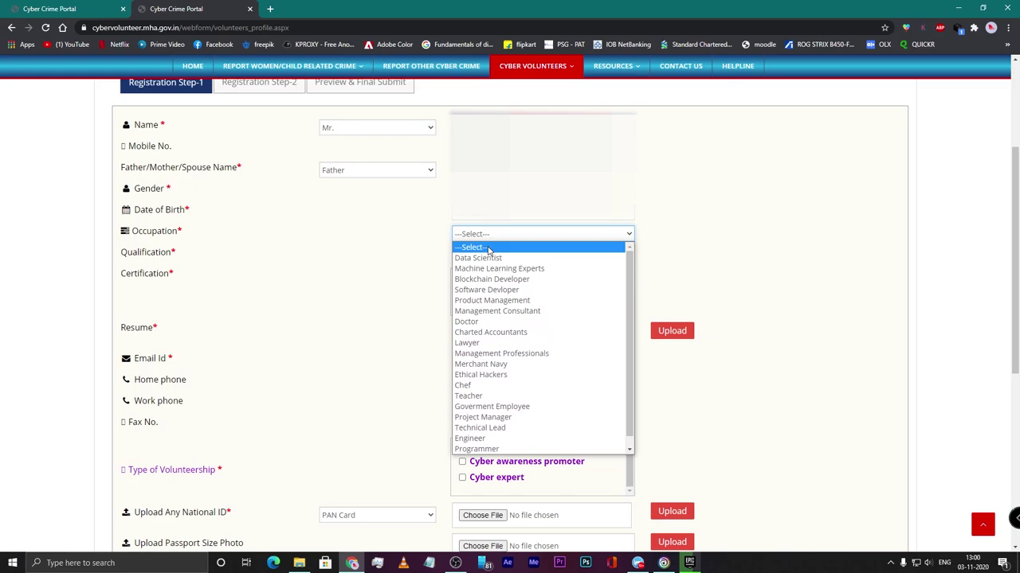
{"action": "scroll", "coordinate": [490, 257], "scroll_direction": "down", "scroll_amount": 1}
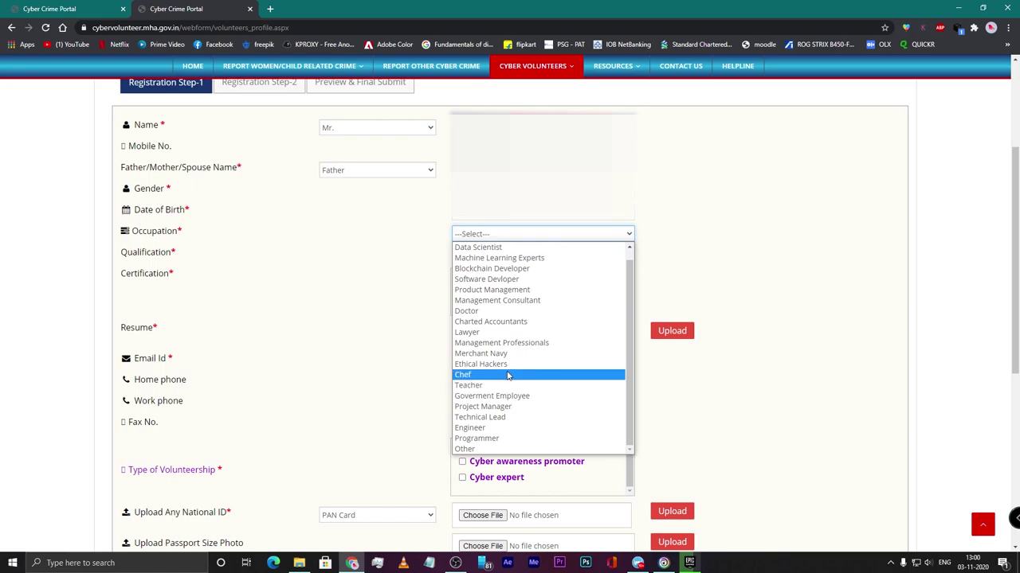
{"action": "left_click", "coordinate": [470, 428]}
{"action": "left_click", "coordinate": [478, 255]}
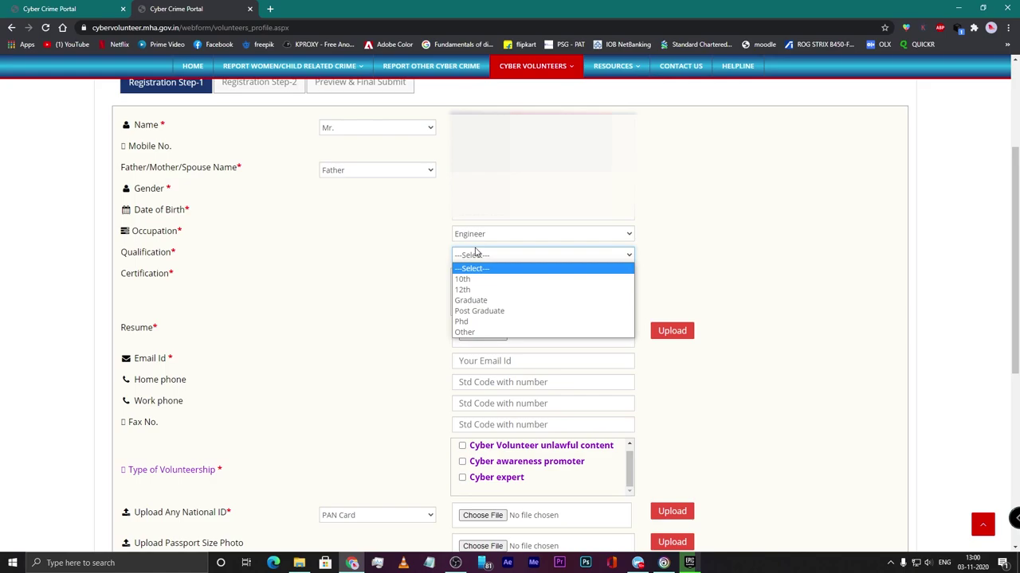
{"action": "left_click", "coordinate": [488, 300]}
Select Other as the certification and enter Mechanical Engineer as the other certification details.
{"action": "scroll", "coordinate": [494, 292], "scroll_direction": "down", "scroll_amount": 5}
{"action": "scroll", "coordinate": [495, 288], "scroll_direction": "up", "scroll_amount": 5}
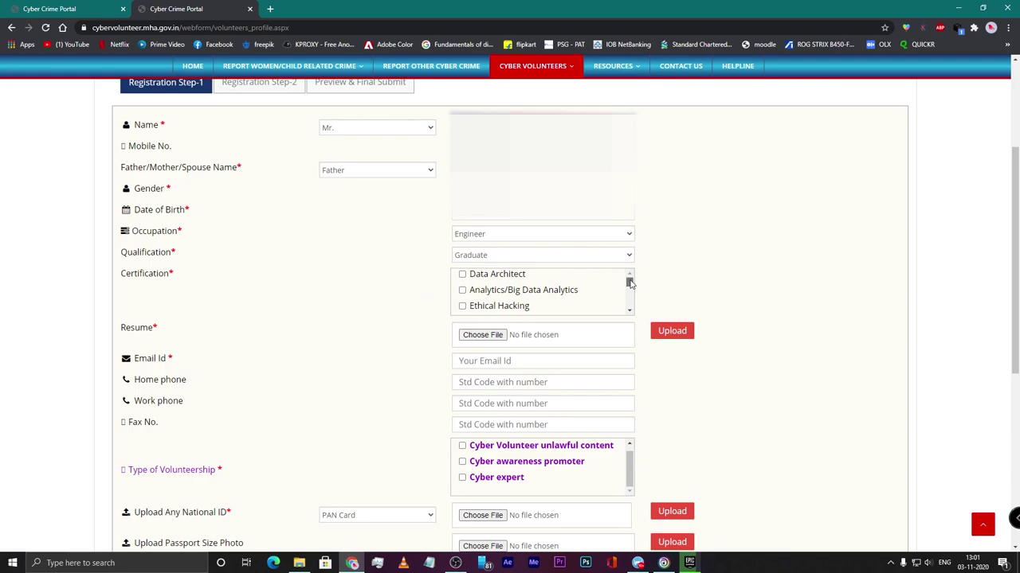
{"action": "left_click_drag", "start_coordinate": [629, 283], "coordinate": [628, 307]}
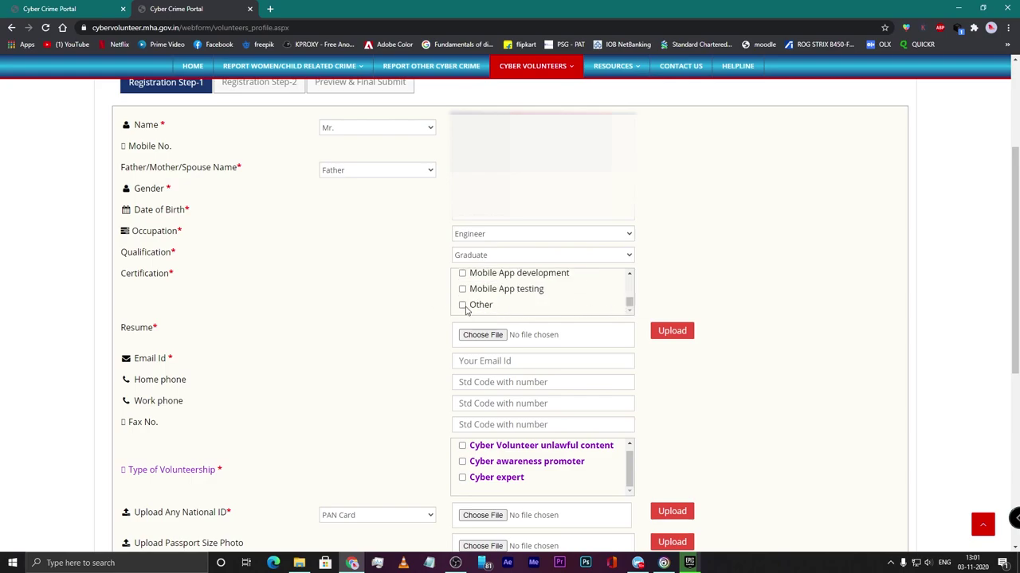
{"action": "scroll", "coordinate": [653, 281], "scroll_direction": "down", "scroll_amount": 1}
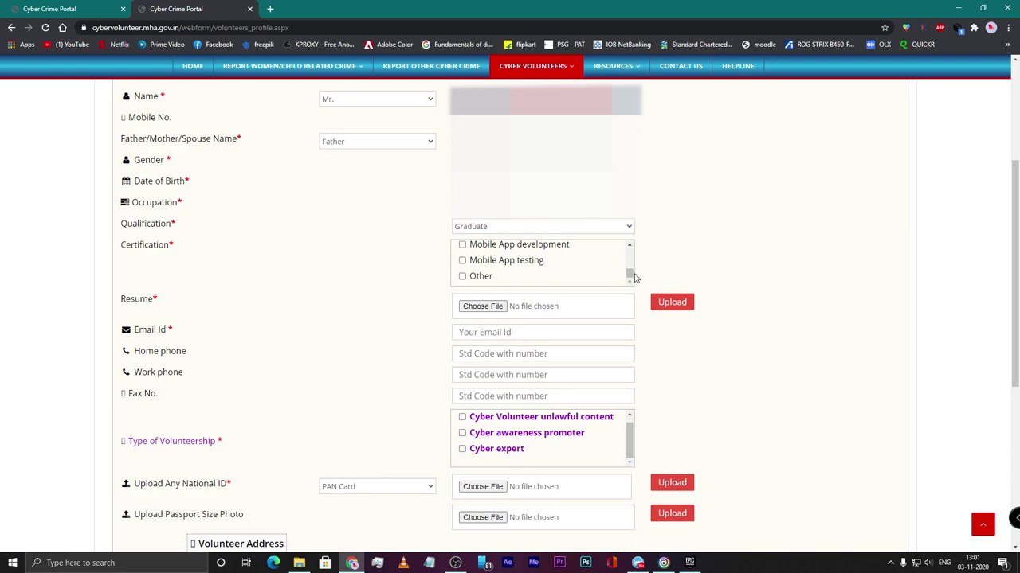
{"action": "mouse_move", "coordinate": [629, 274]}
{"action": "left_mouse_down"}
{"action": "mouse_move", "coordinate": [638, 249]}
{"action": "mouse_move", "coordinate": [629, 275]}
{"action": "left_mouse_up"}
{"action": "left_click", "coordinate": [462, 277]}
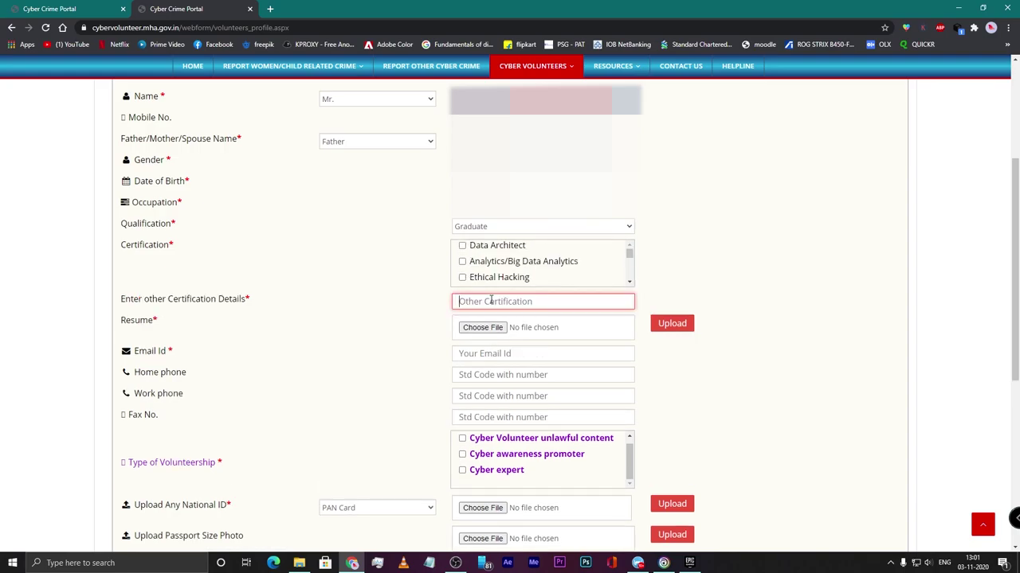
{"action": "type", "text": "Mechanical Engineer"}
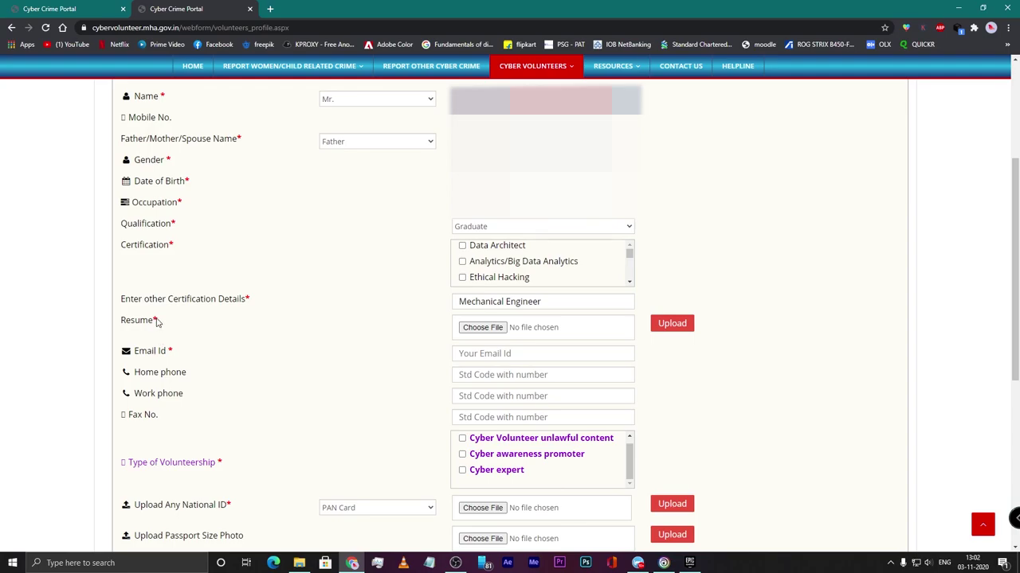
Upload Resume_1MB.pdf as the resume, fill in the email ID and select Cyber Volunteer unlawful content as the volunteership type.
{"action": "left_click", "coordinate": [683, 325]}
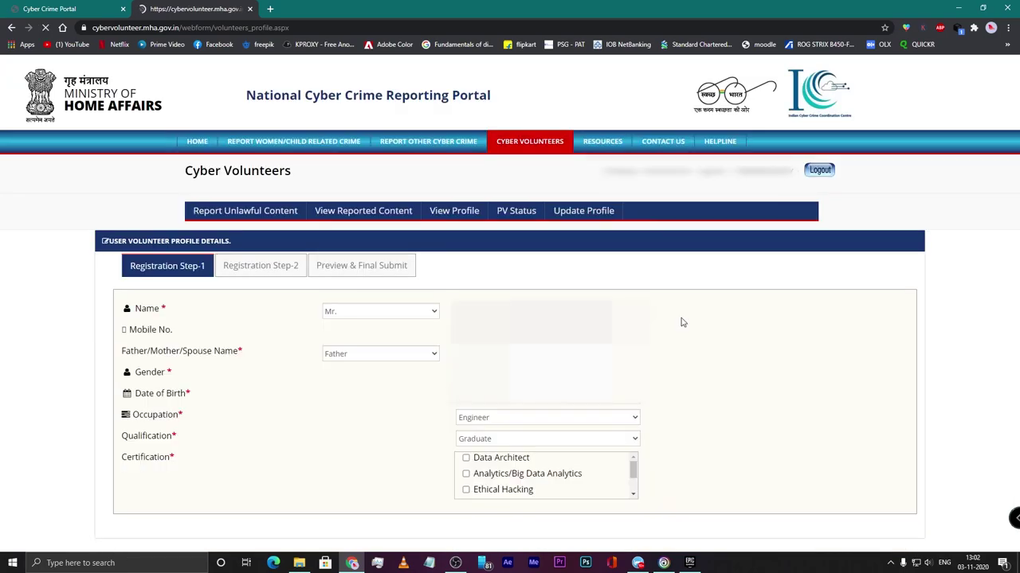
{"action": "left_click", "coordinate": [535, 232]}
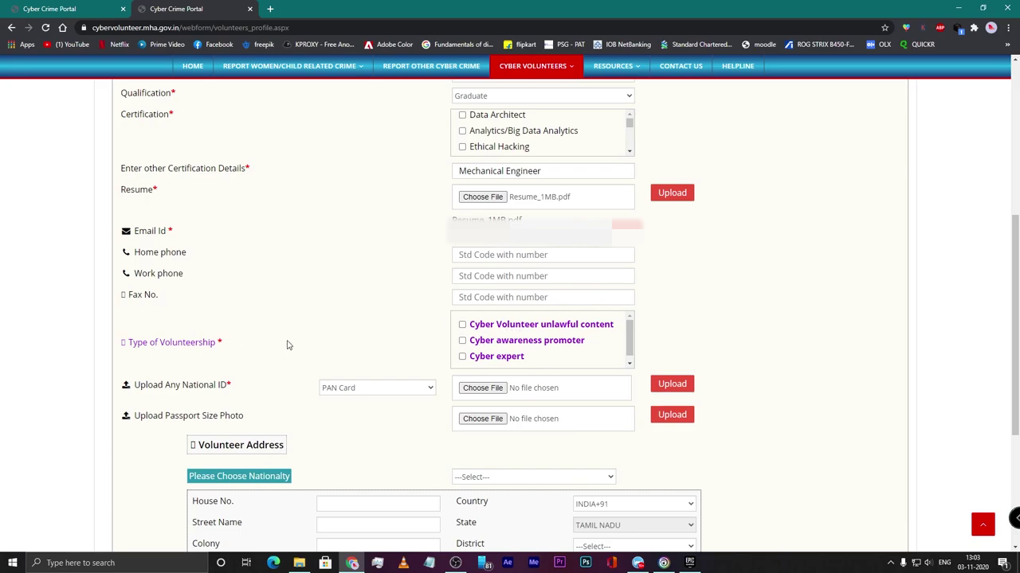
{"action": "scroll", "coordinate": [509, 326], "scroll_direction": "down", "scroll_amount": 1}
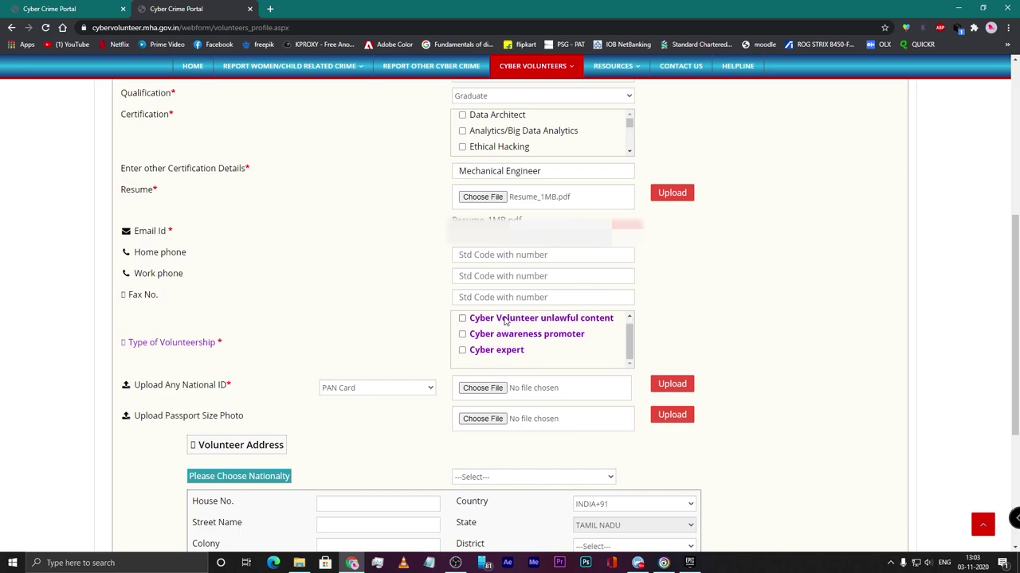
{"action": "left_click", "coordinate": [589, 320]}
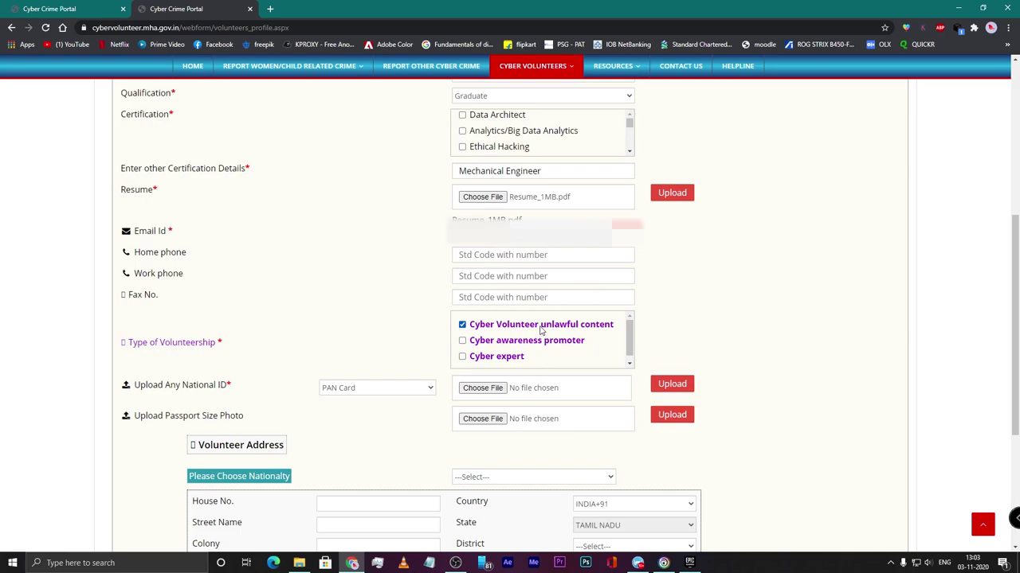
Choose PAN Card as the national ID with the file PAN.jpg and pick a file for the passport size photo.
{"action": "scroll", "coordinate": [362, 360], "scroll_direction": "down", "scroll_amount": 1}
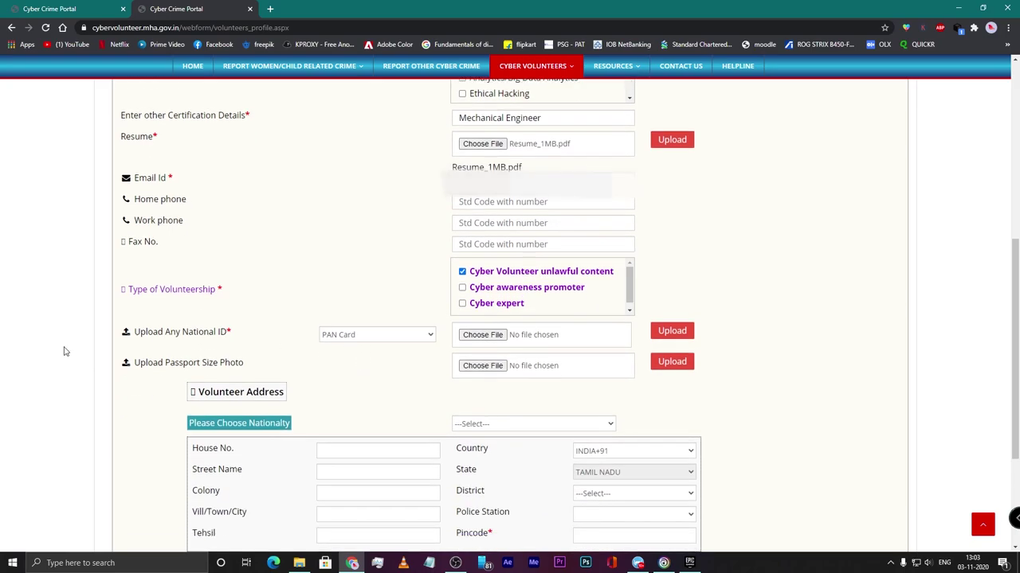
{"action": "left_click", "coordinate": [368, 335]}
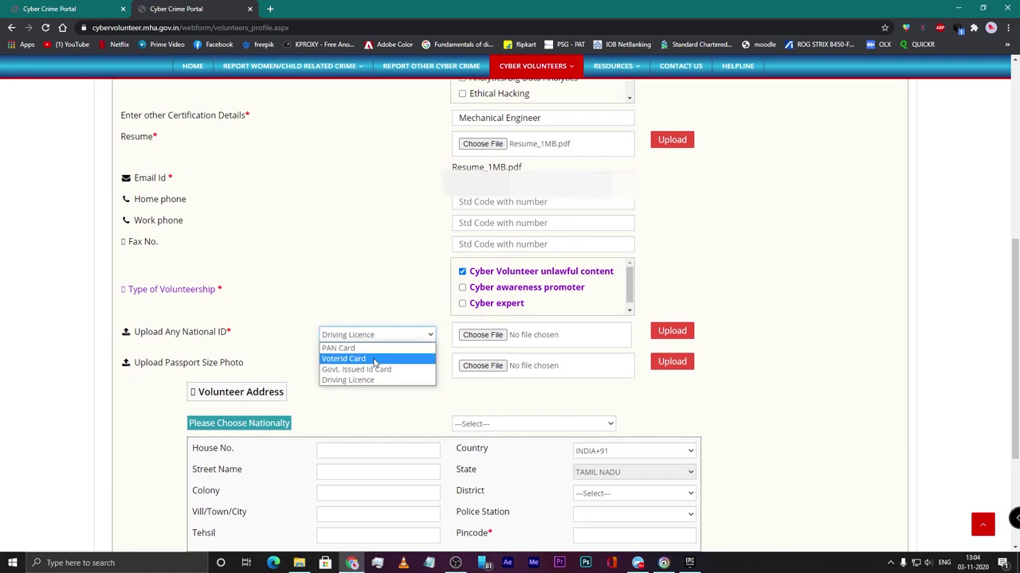
{"action": "left_click", "coordinate": [410, 337]}
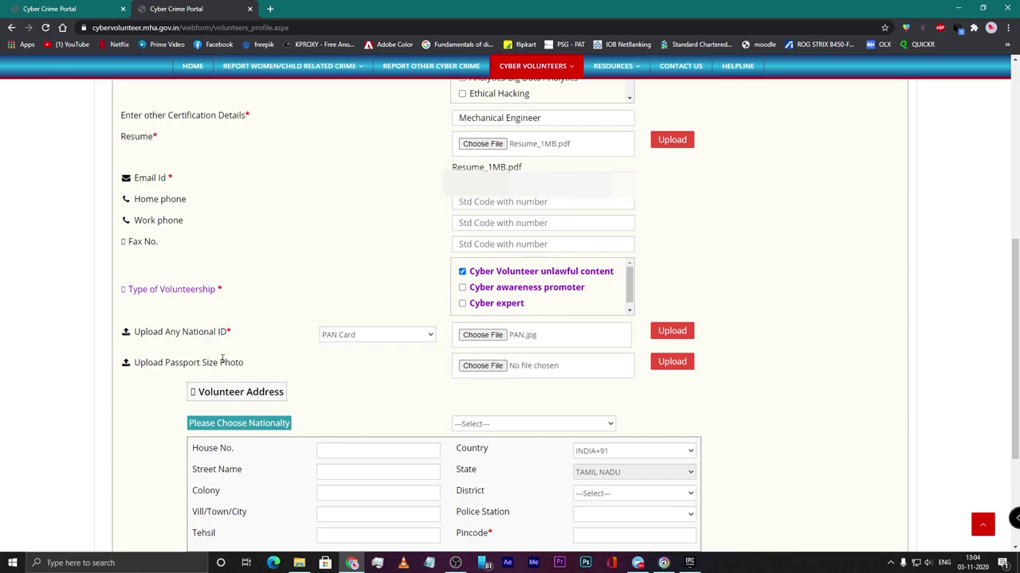
{"action": "left_click_drag", "start_coordinate": [241, 362], "coordinate": [178, 363]}
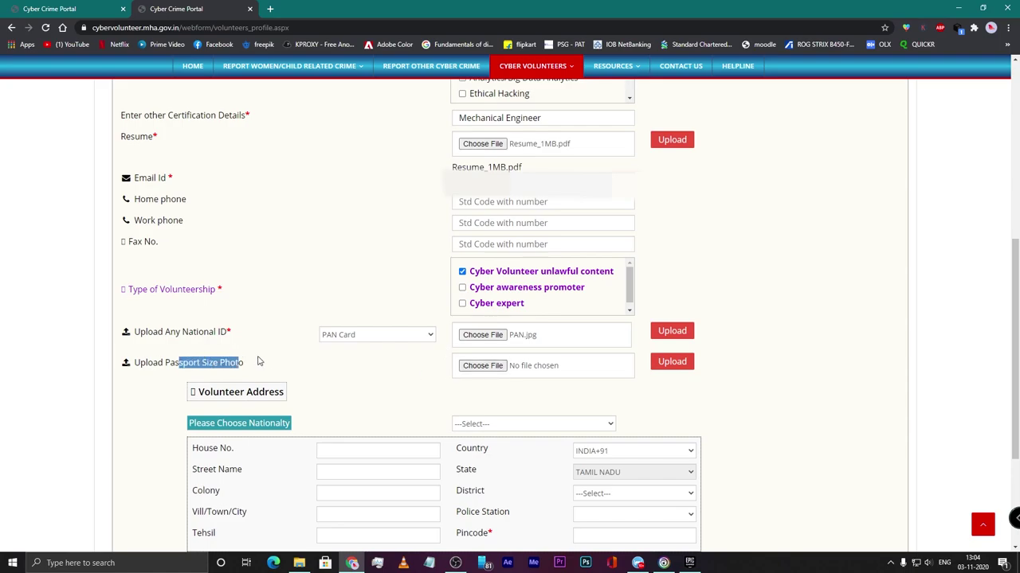
{"action": "left_click_drag", "start_coordinate": [243, 364], "coordinate": [169, 364]}
{"action": "left_click", "coordinate": [491, 380]}
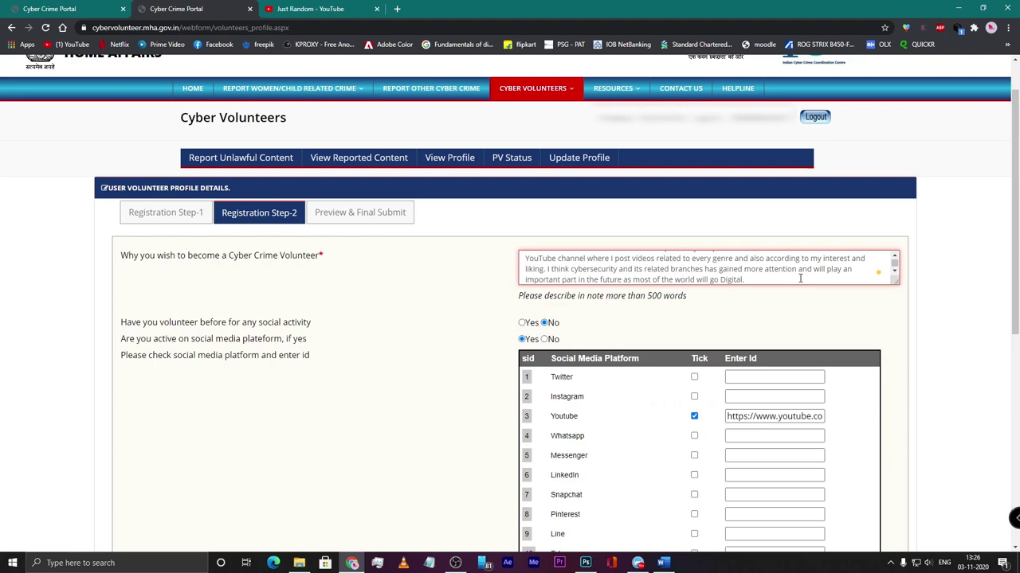
Enter Youtube as the special skill and weekends as the availability in Registration Step-2, and save to continue.
{"action": "scroll", "coordinate": [800, 278], "scroll_direction": "down", "scroll_amount": 1}
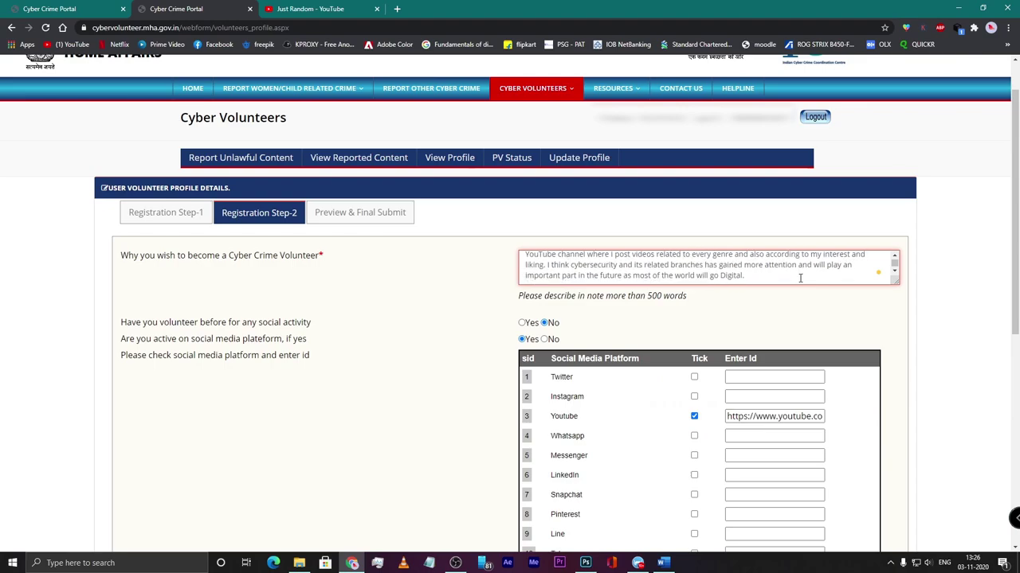
{"action": "scroll", "coordinate": [799, 278], "scroll_direction": "down", "scroll_amount": 1}
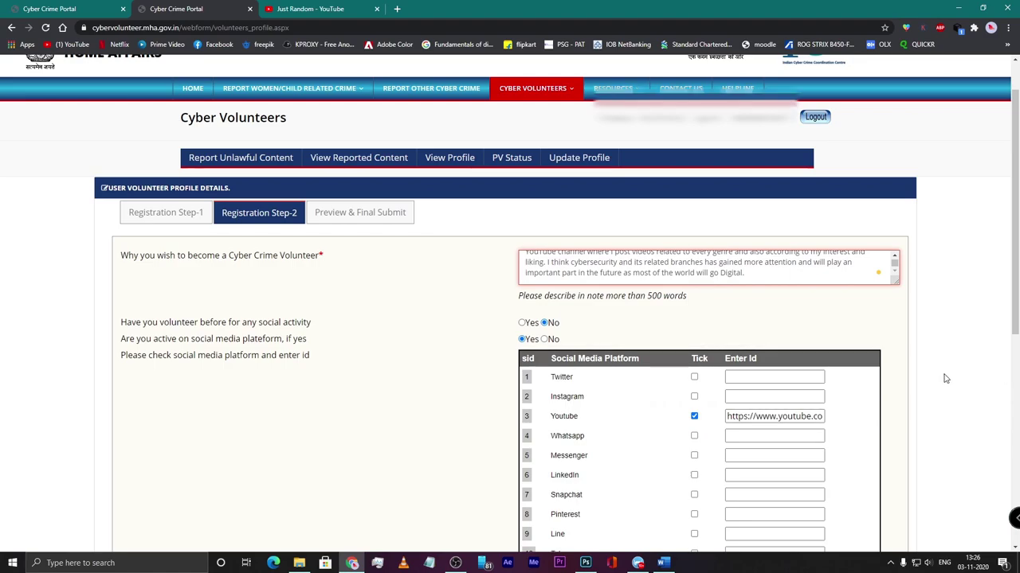
{"action": "scroll", "coordinate": [945, 378], "scroll_direction": "down", "scroll_amount": 3}
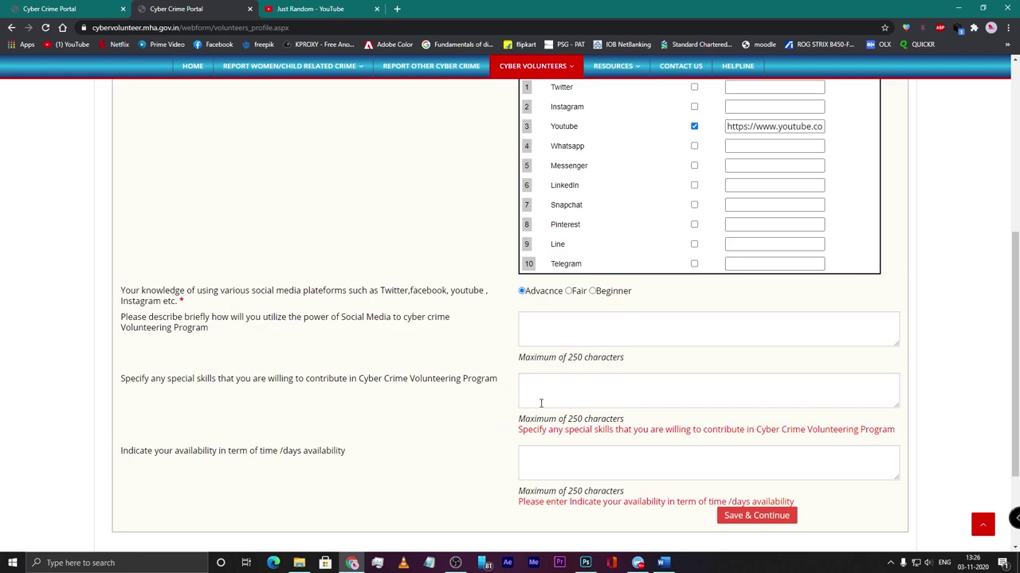
{"action": "left_click", "coordinate": [610, 400]}
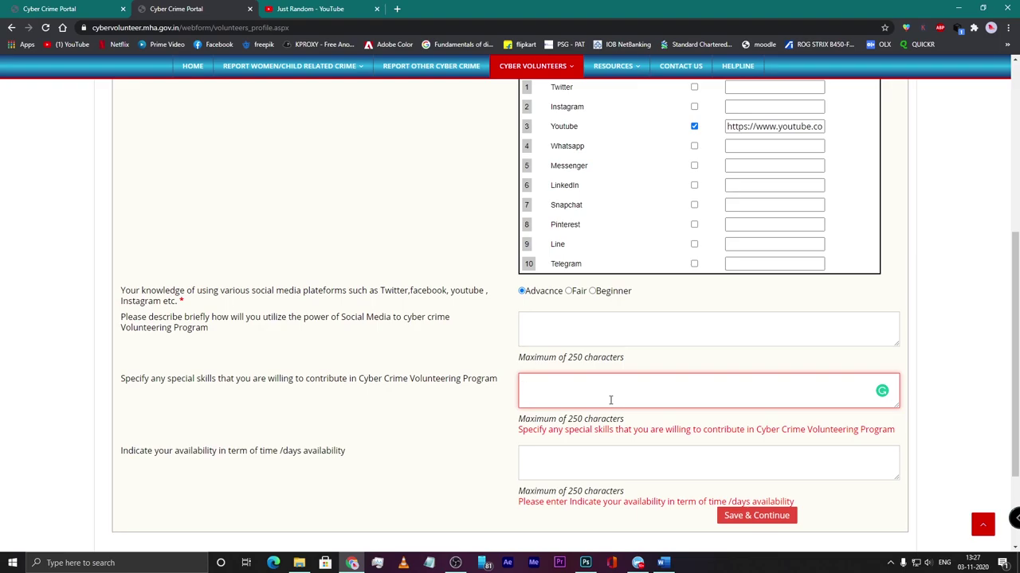
{"action": "type", "text": "Youtube"}
{"action": "left_click", "coordinate": [559, 467]}
{"action": "type", "text": "weekends"}
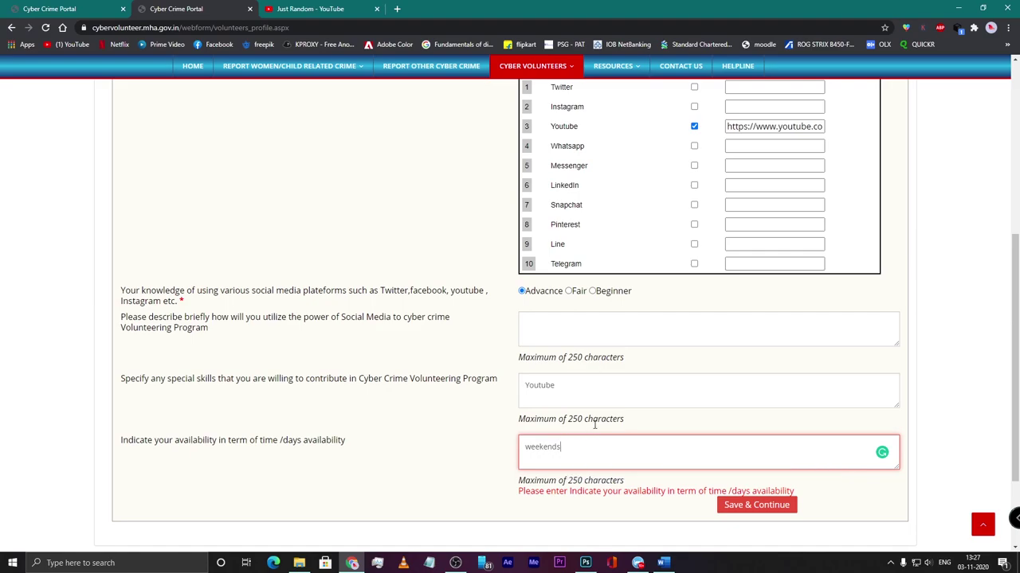
{"action": "left_click", "coordinate": [584, 398]}
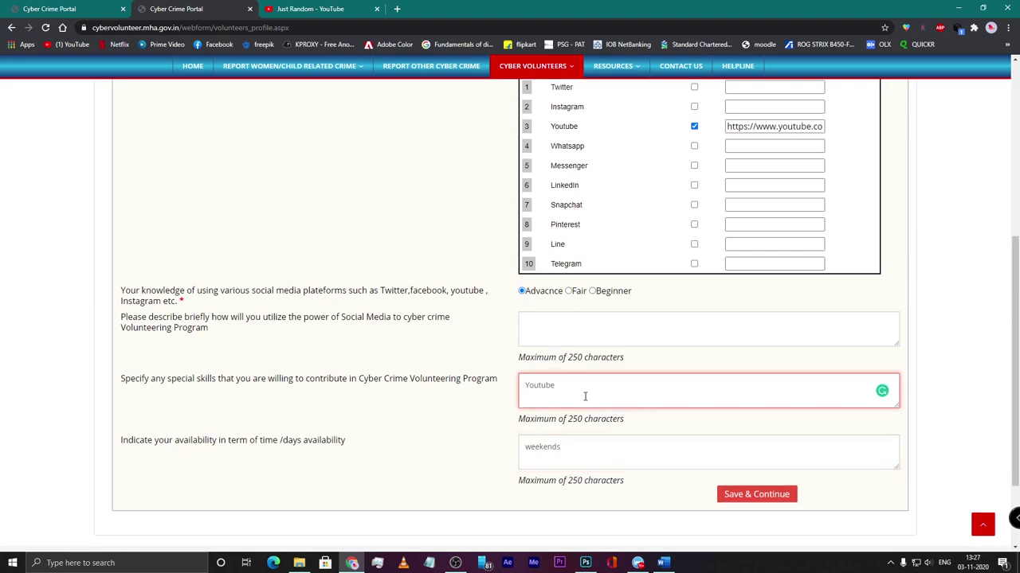
{"action": "left_click", "coordinate": [755, 497]}
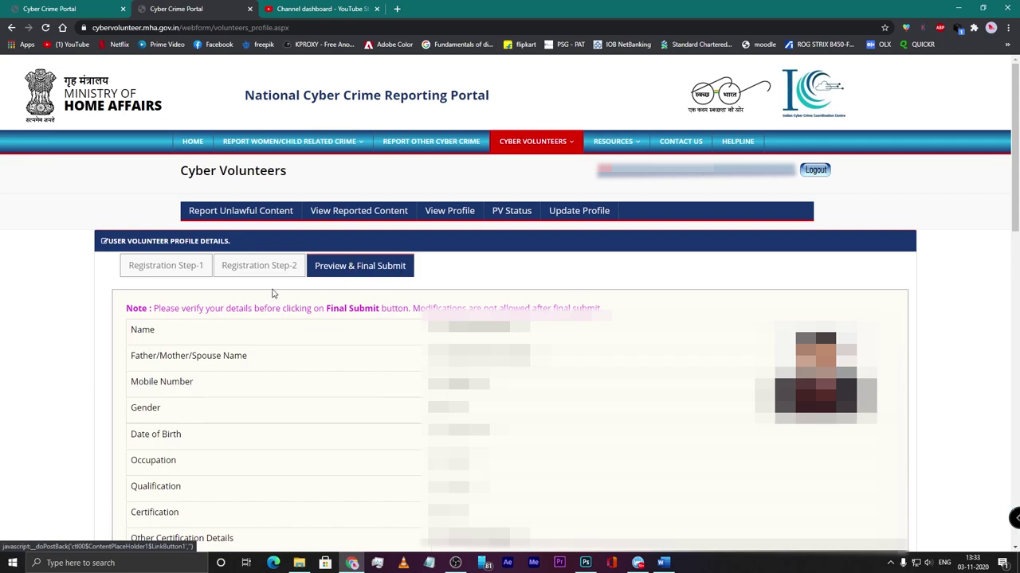
Review the note and all profile details in the registration preview and make the final submission.
{"action": "left_click_drag", "start_coordinate": [328, 306], "coordinate": [420, 303]}
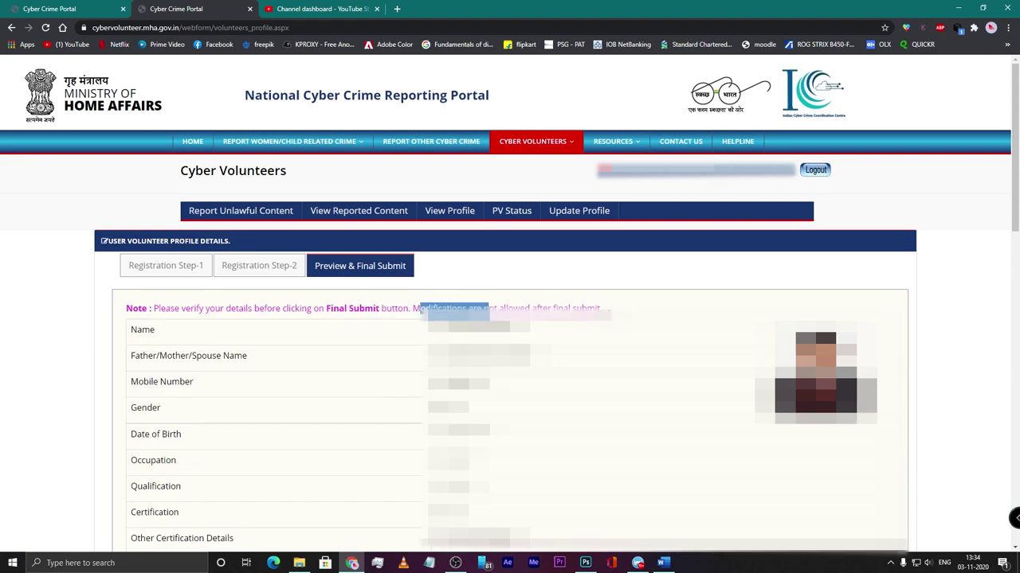
{"action": "scroll", "coordinate": [586, 308], "scroll_direction": "down", "scroll_amount": 1}
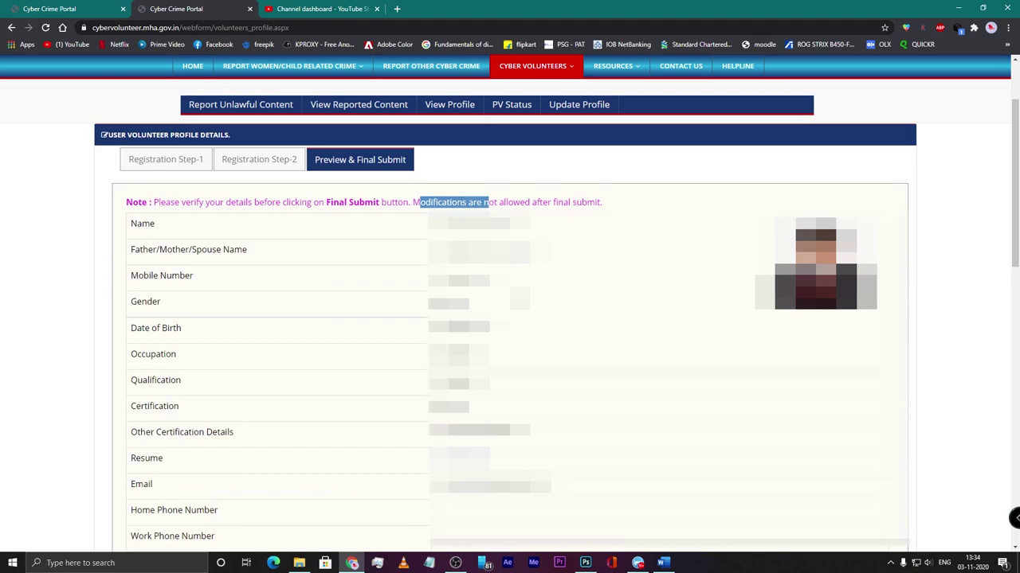
{"action": "left_click", "coordinate": [585, 308]}
{"action": "scroll", "coordinate": [405, 228], "scroll_direction": "down", "scroll_amount": 4}
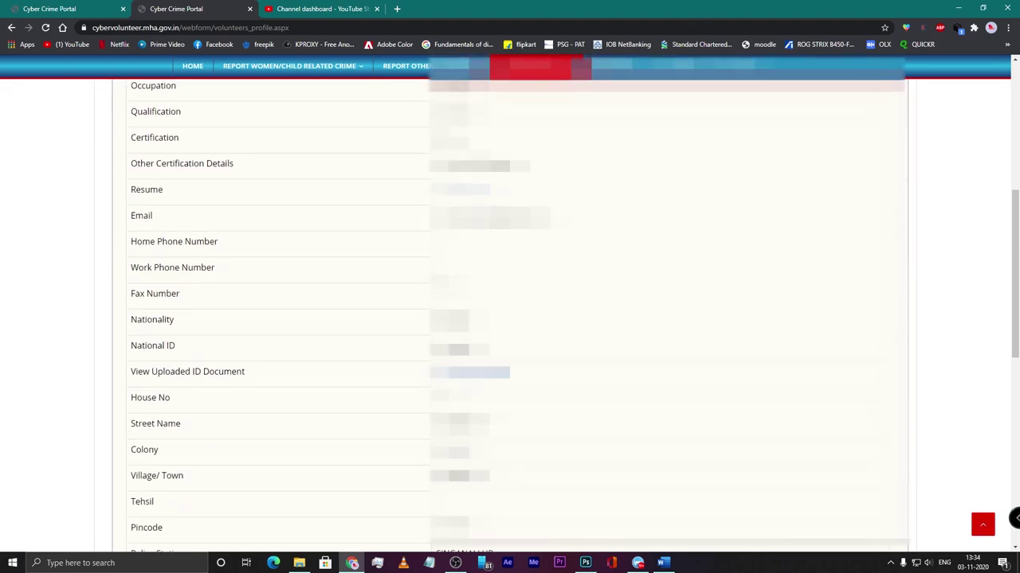
{"action": "scroll", "coordinate": [405, 228], "scroll_direction": "up", "scroll_amount": 1}
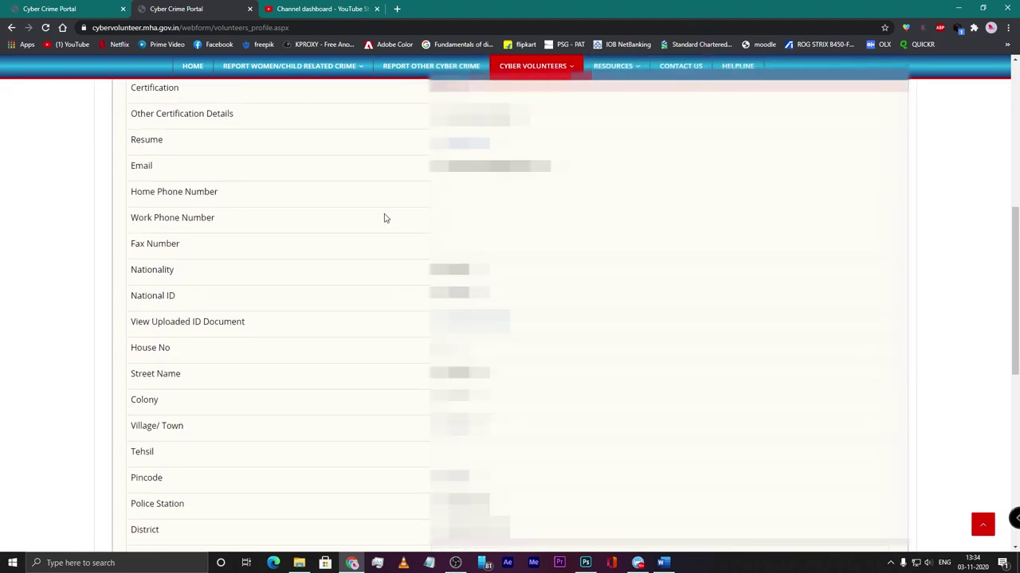
{"action": "scroll", "coordinate": [385, 218], "scroll_direction": "up", "scroll_amount": 4}
{"action": "scroll", "coordinate": [356, 286], "scroll_direction": "down", "scroll_amount": 3}
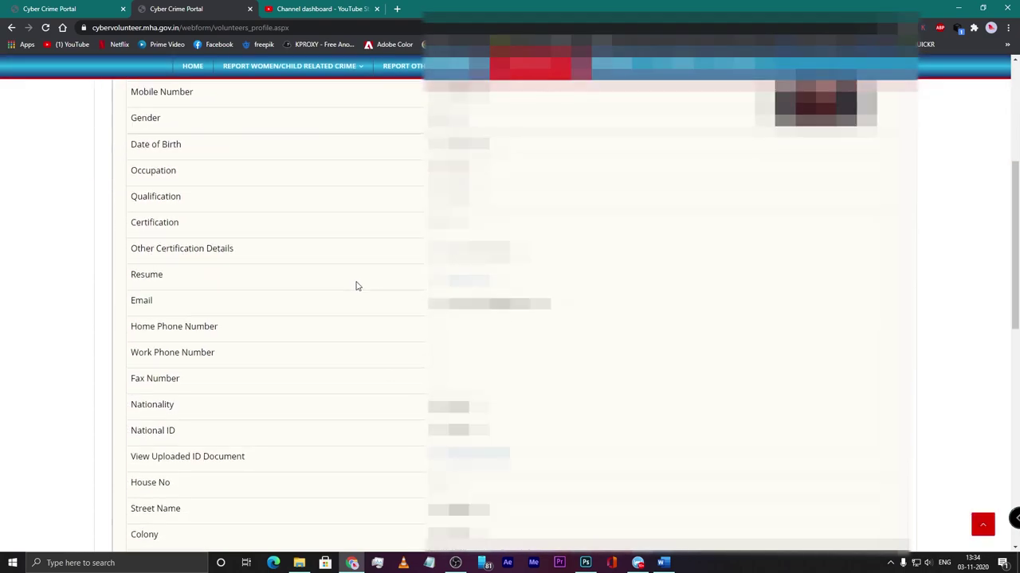
{"action": "scroll", "coordinate": [397, 232], "scroll_direction": "down", "scroll_amount": 3}
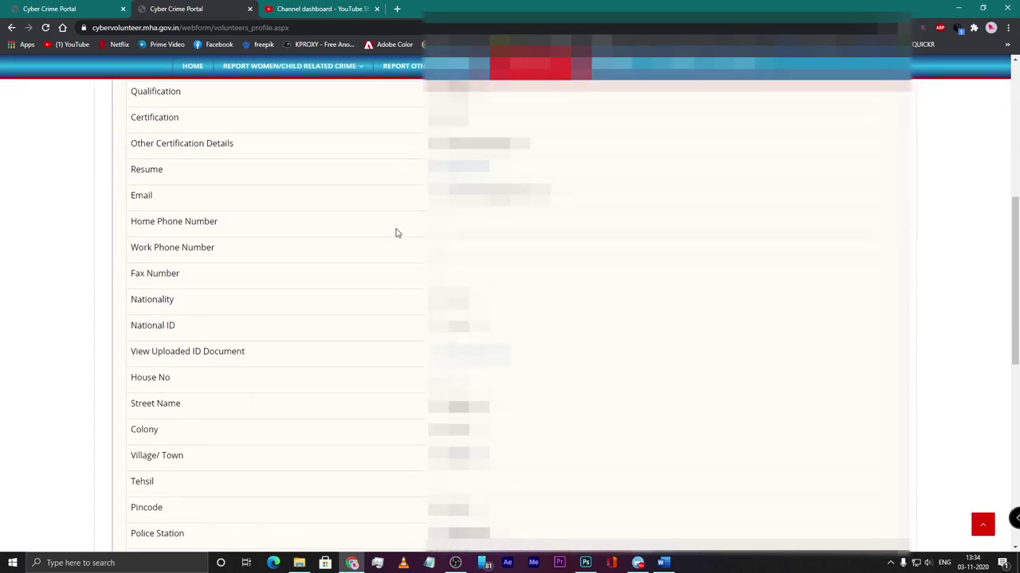
{"action": "scroll", "coordinate": [397, 233], "scroll_direction": "down", "scroll_amount": 3}
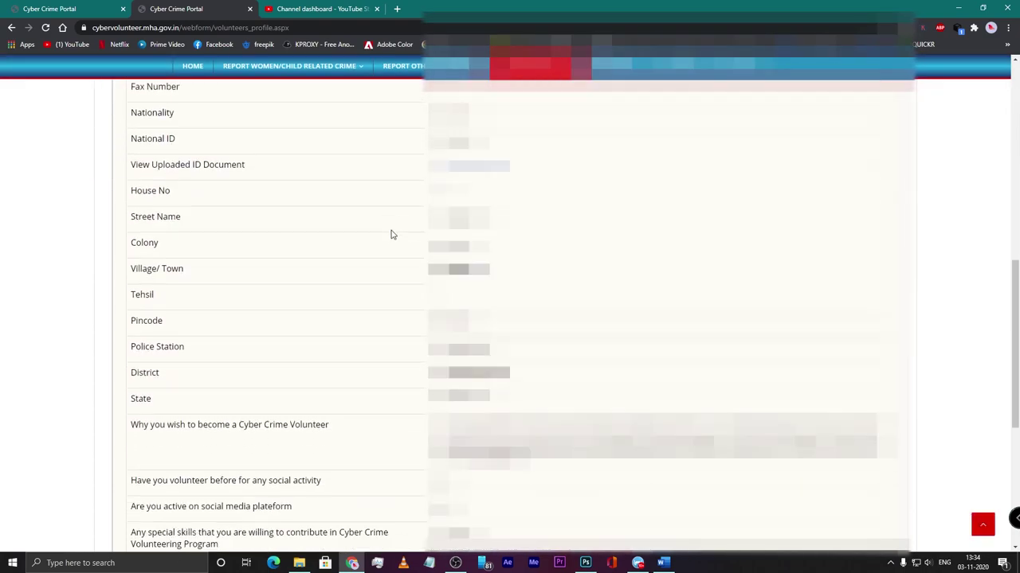
{"action": "scroll", "coordinate": [422, 282], "scroll_direction": "down", "scroll_amount": 2}
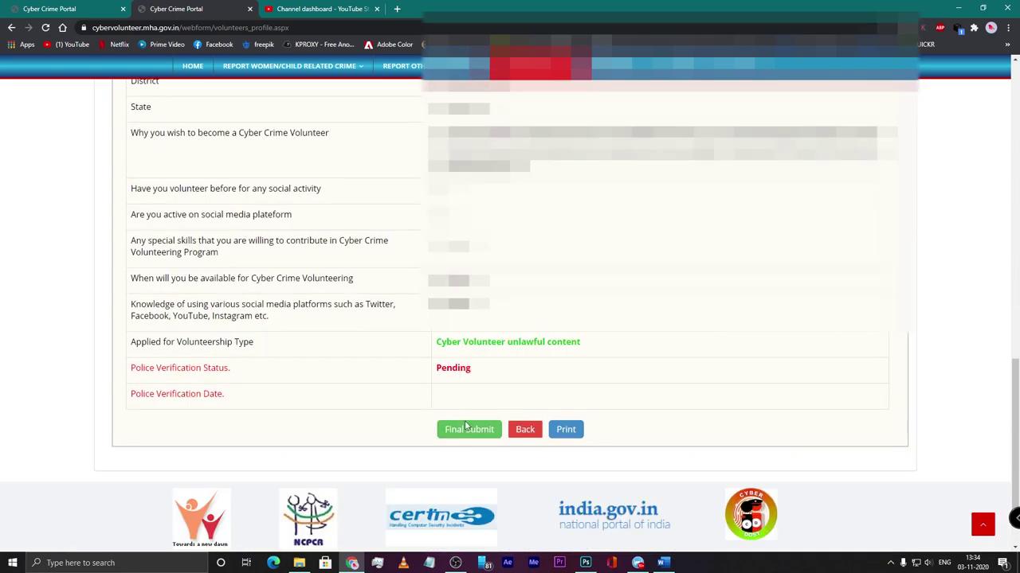
{"action": "left_click", "coordinate": [470, 430]}
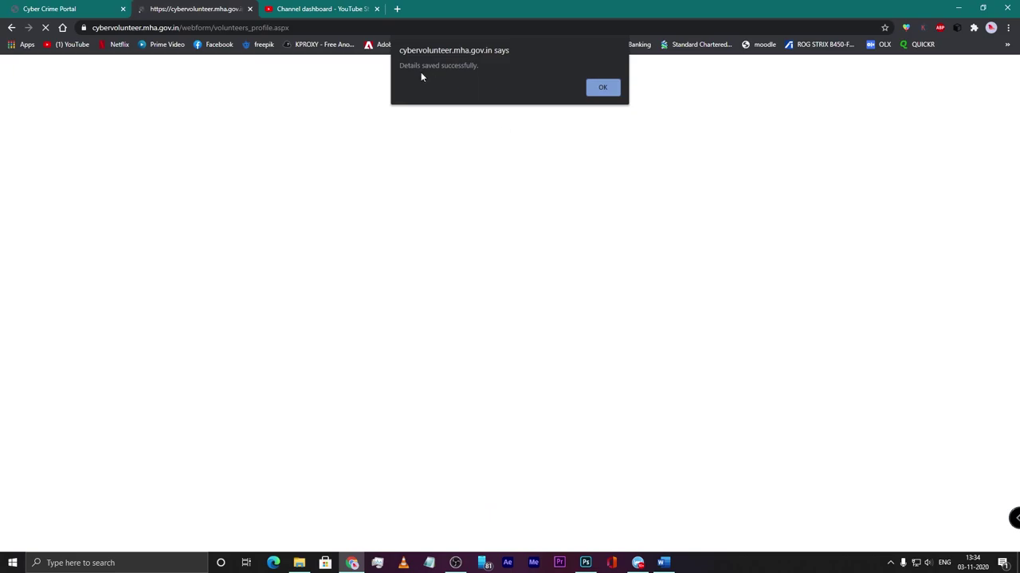
Review the submitted volunteer profile down to the volunteership type and police verification status, and print it.
{"action": "left_click", "coordinate": [602, 87]}
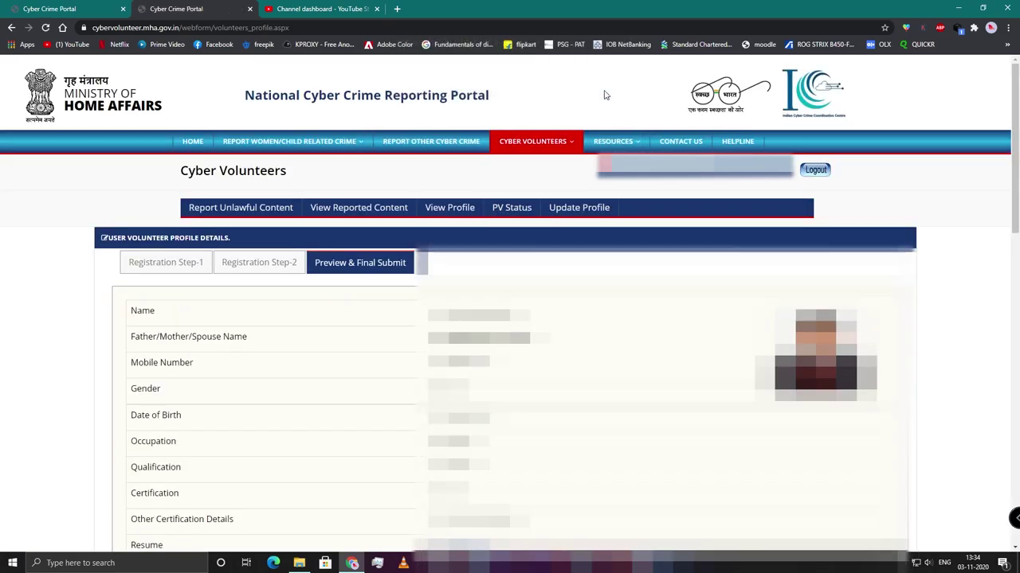
{"action": "scroll", "coordinate": [509, 318], "scroll_direction": "down", "scroll_amount": 15}
{"action": "scroll", "coordinate": [510, 319], "scroll_direction": "up", "scroll_amount": 5}
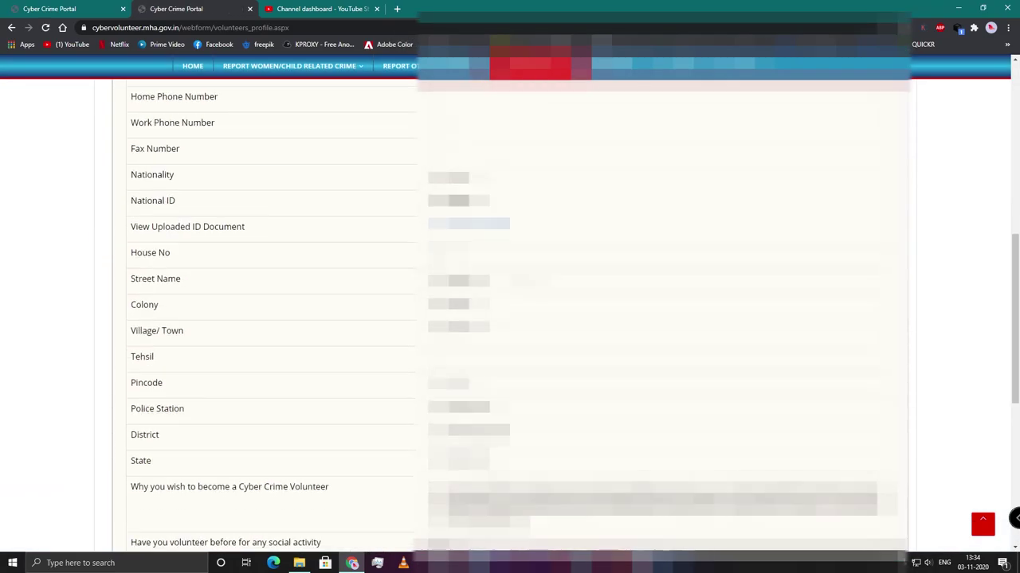
{"action": "scroll", "coordinate": [510, 318], "scroll_direction": "down", "scroll_amount": 5}
{"action": "scroll", "coordinate": [510, 319], "scroll_direction": "up", "scroll_amount": 5}
{"action": "scroll", "coordinate": [526, 391], "scroll_direction": "down", "scroll_amount": 5}
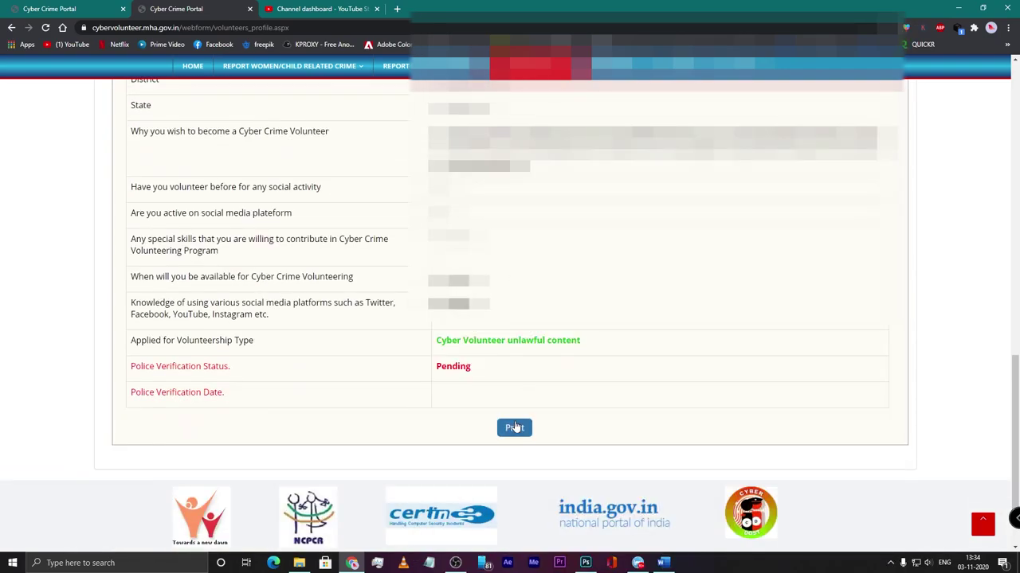
{"action": "left_click", "coordinate": [516, 426]}
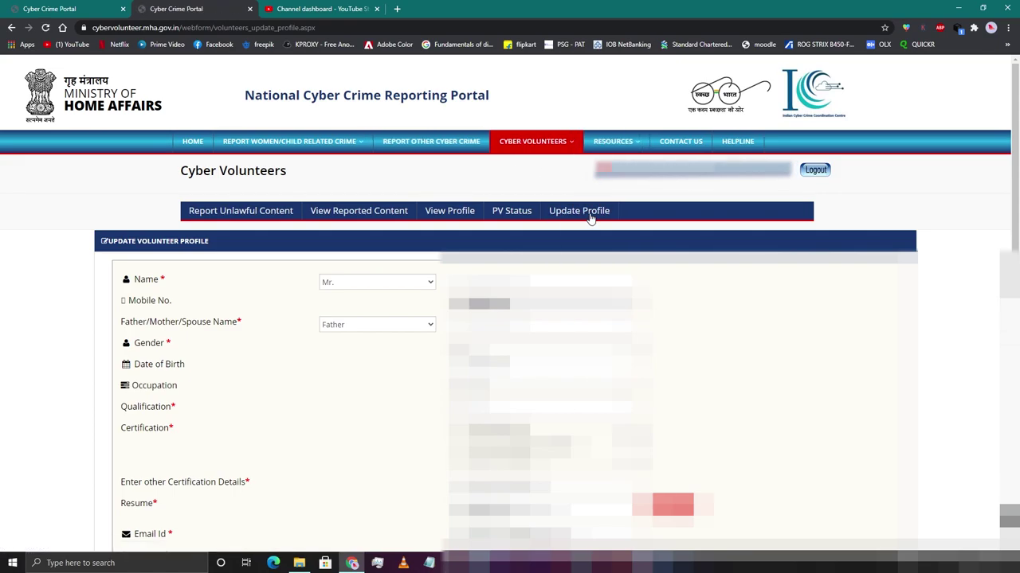
Examine the volunteer profile update form, from the personal details and uploaded documents through to the volunteer address.
{"action": "scroll", "coordinate": [237, 295], "scroll_direction": "down", "scroll_amount": 1}
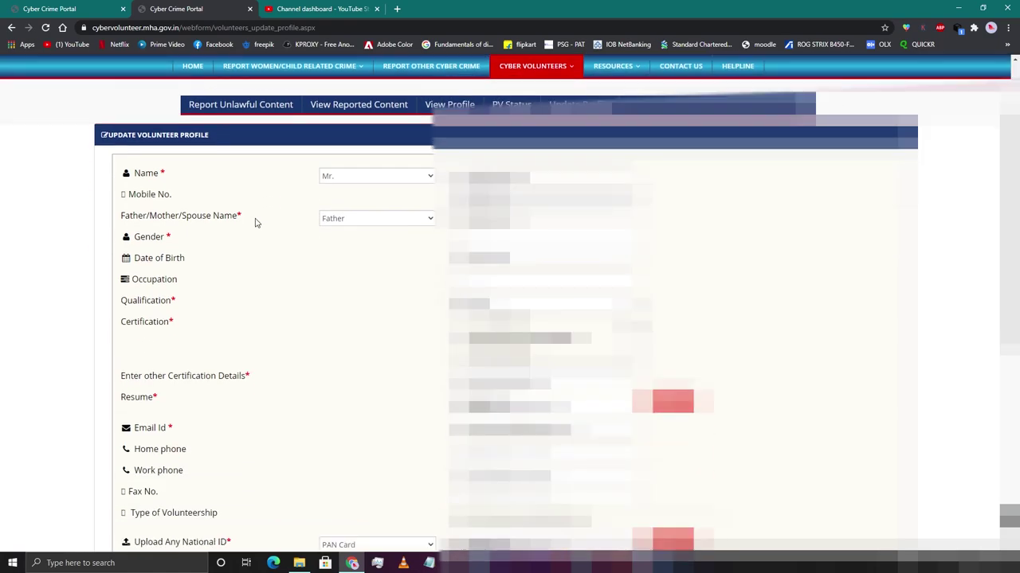
{"action": "scroll", "coordinate": [255, 223], "scroll_direction": "down", "scroll_amount": 3}
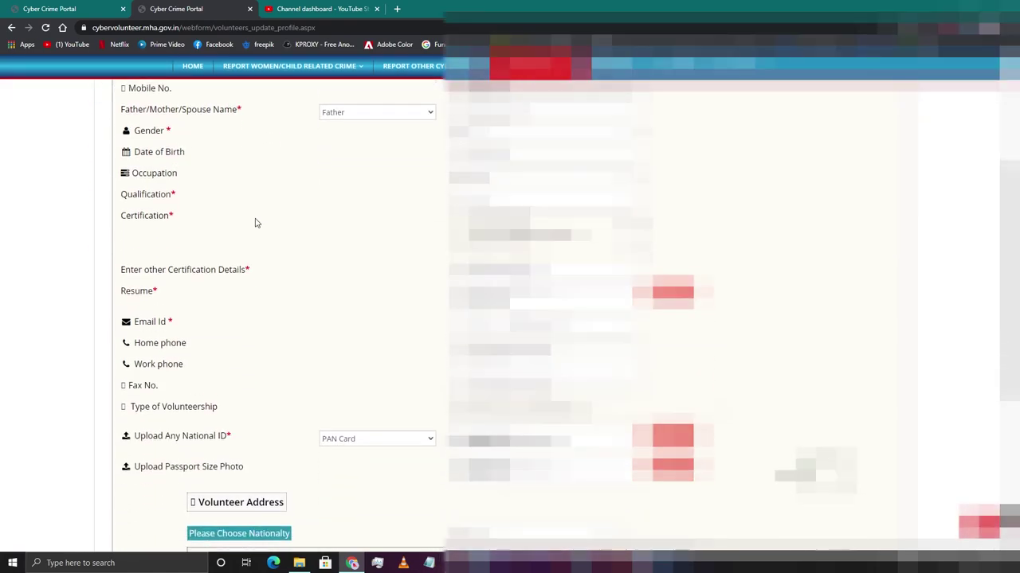
{"action": "scroll", "coordinate": [181, 191], "scroll_direction": "down", "scroll_amount": 1}
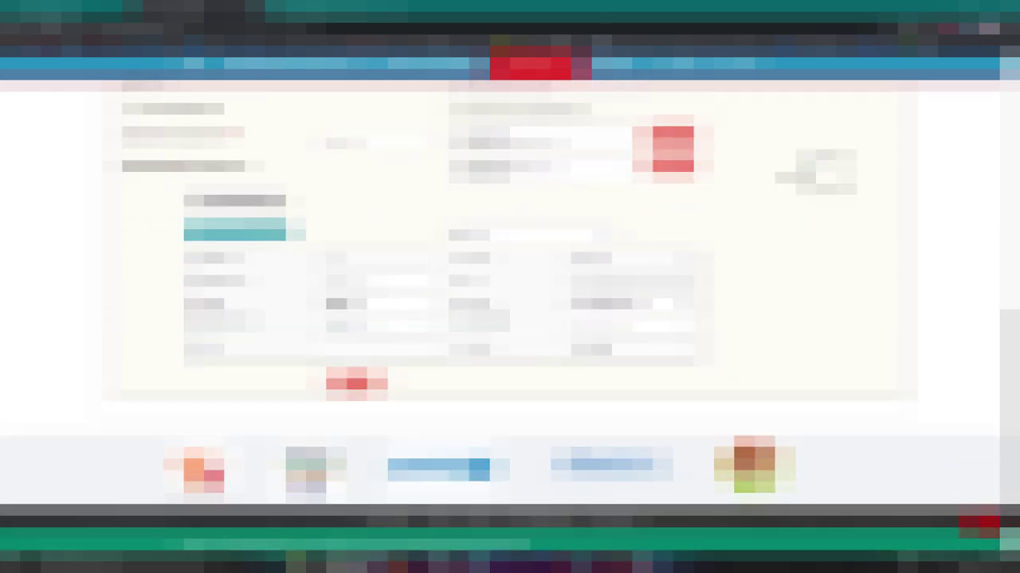
{"action": "scroll", "coordinate": [181, 192], "scroll_direction": "up", "scroll_amount": 5}
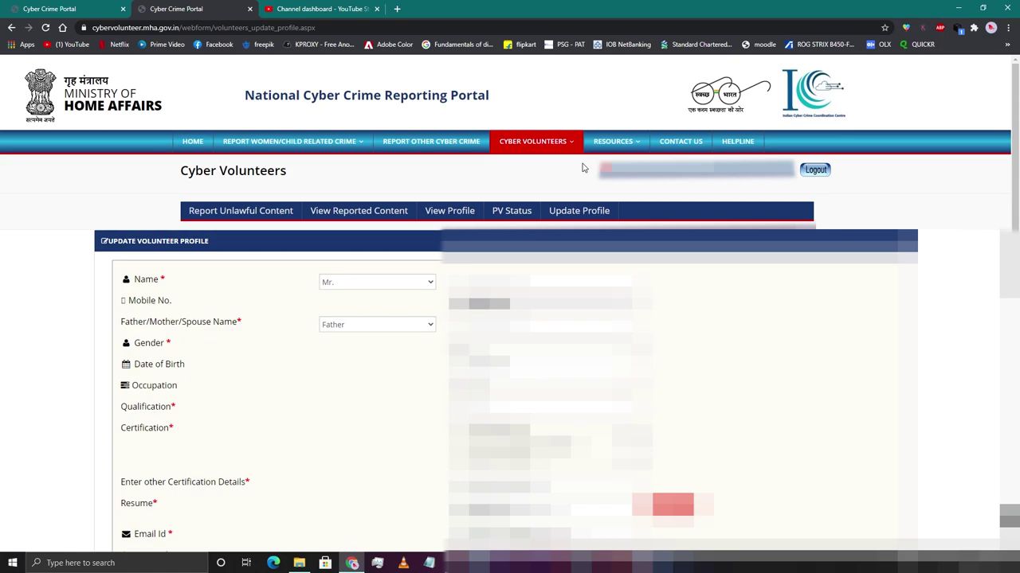
{"action": "scroll", "coordinate": [532, 219], "scroll_direction": "down", "scroll_amount": 4}
{"action": "scroll", "coordinate": [532, 220], "scroll_direction": "up", "scroll_amount": 1}
{"action": "scroll", "coordinate": [524, 197], "scroll_direction": "up", "scroll_amount": 3}
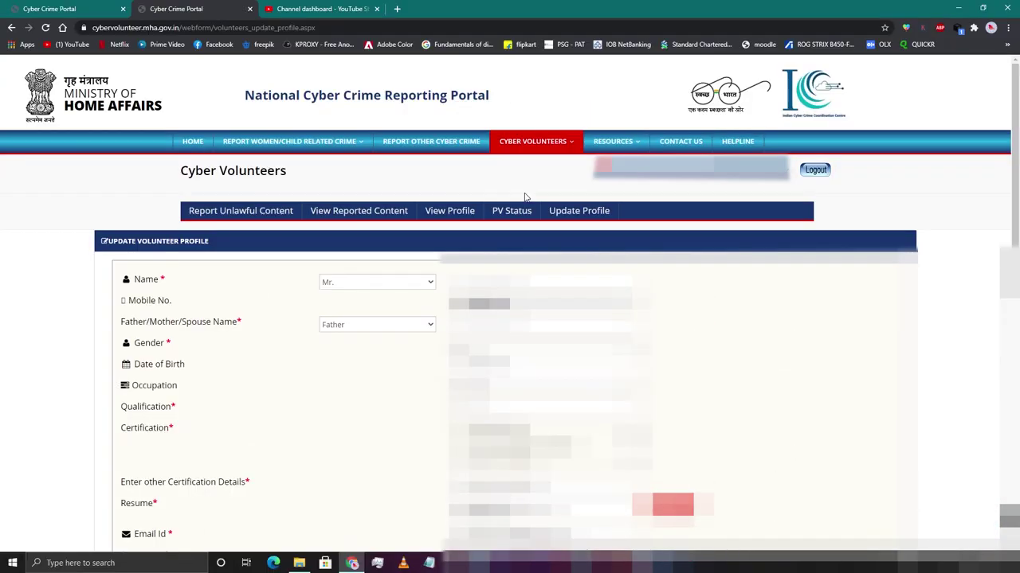